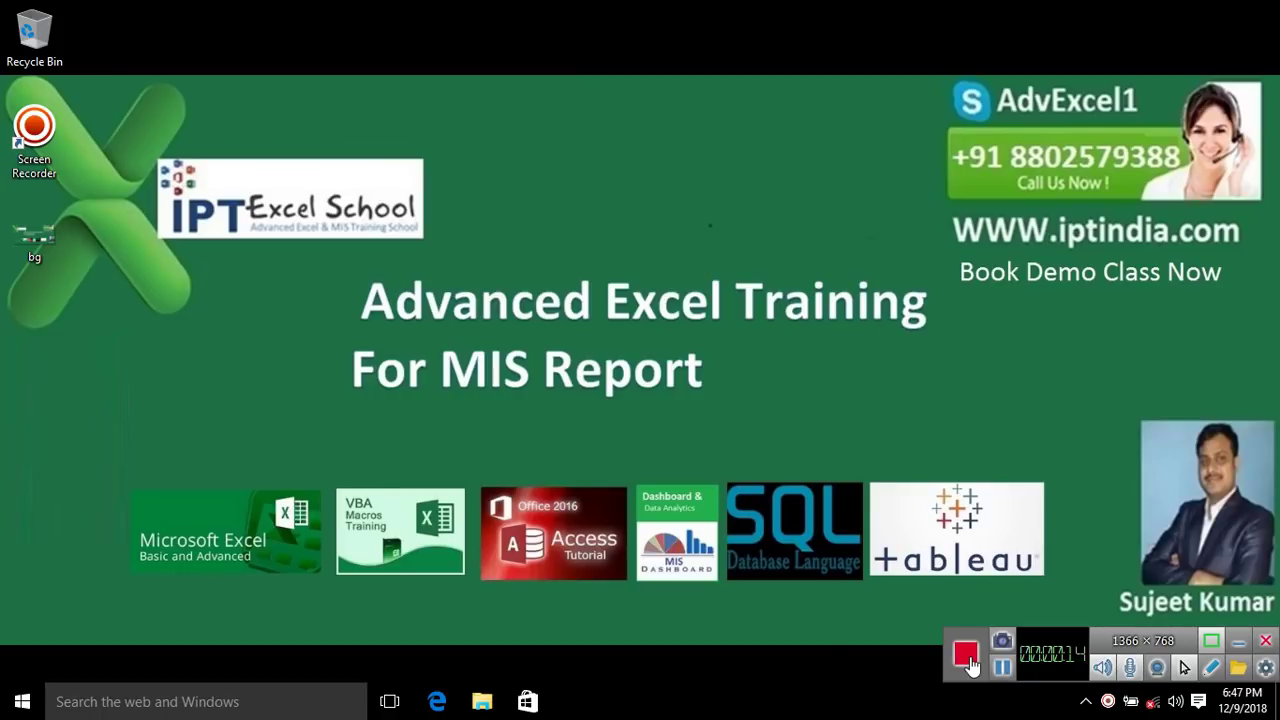
Open the Start menu, try a search, then clear it and close the search panel.
key(super)
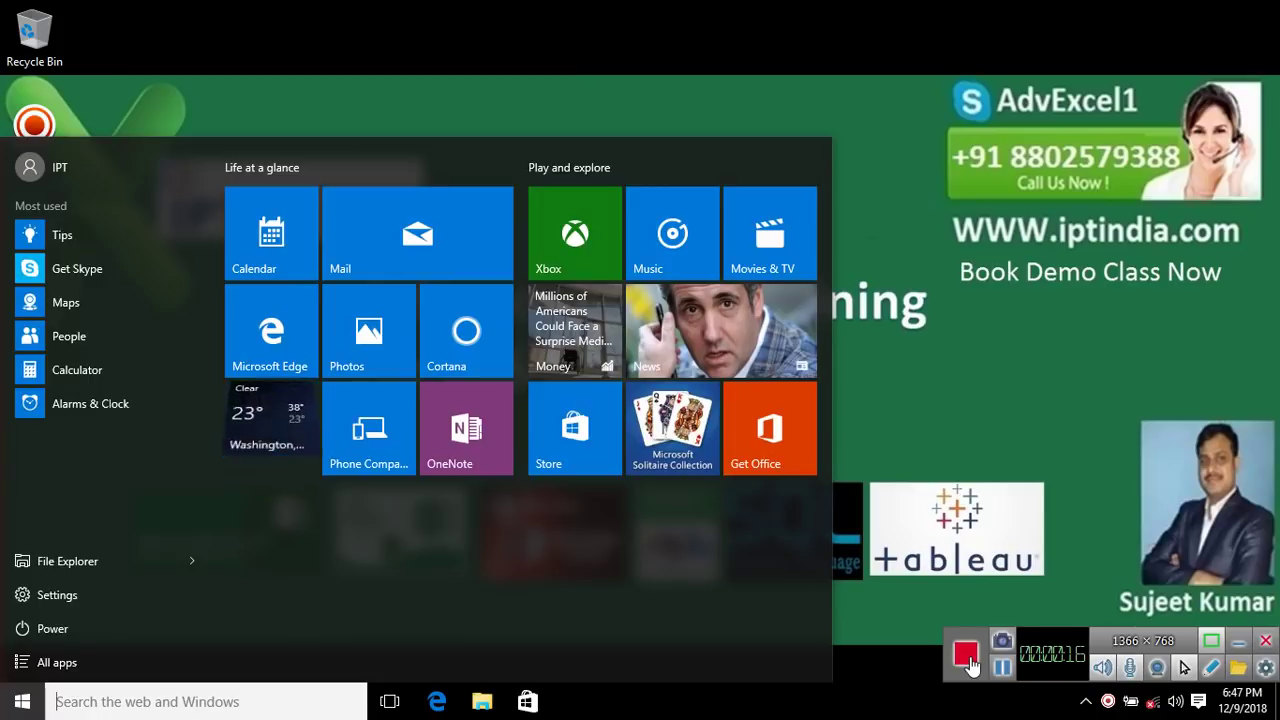
text(2)
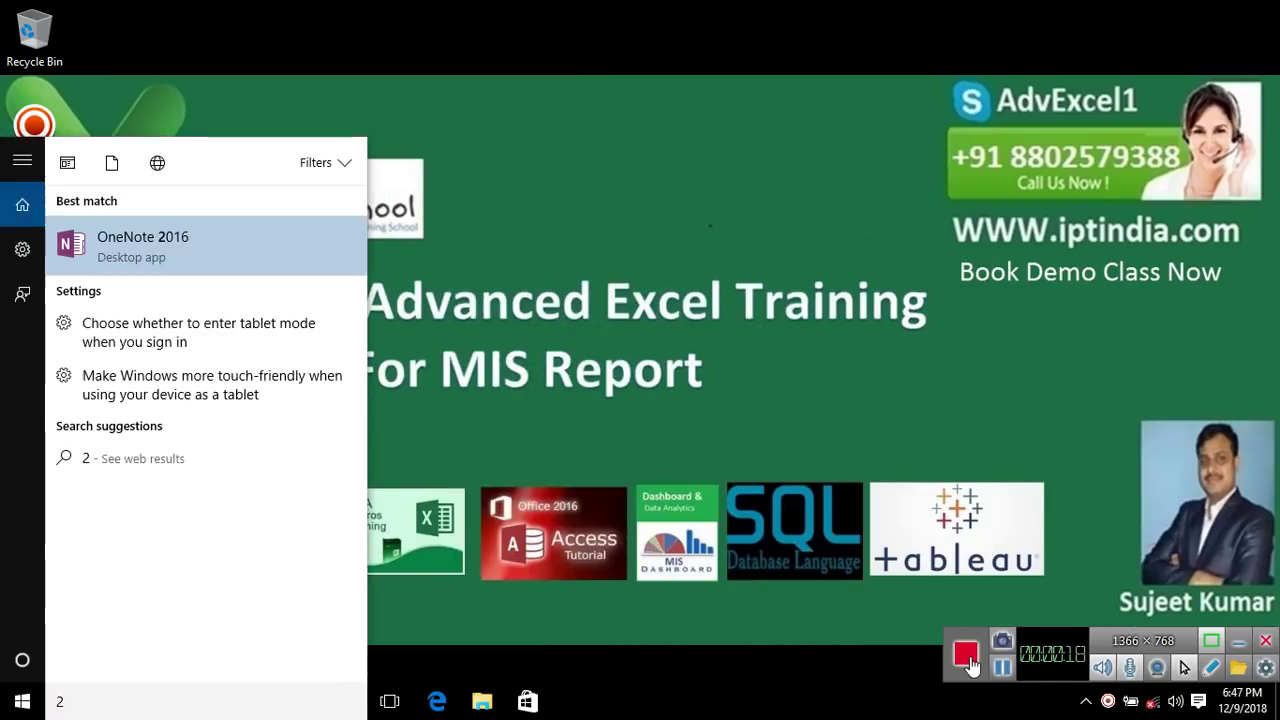
text(01)
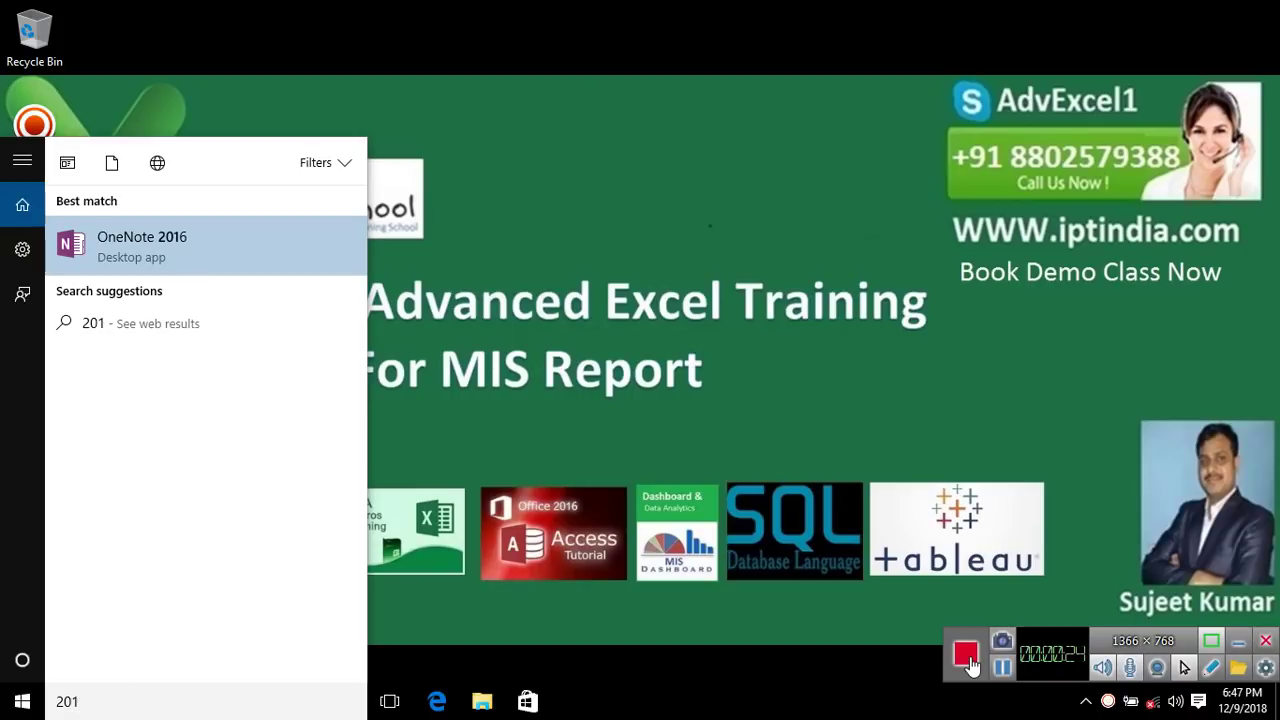
text(9)
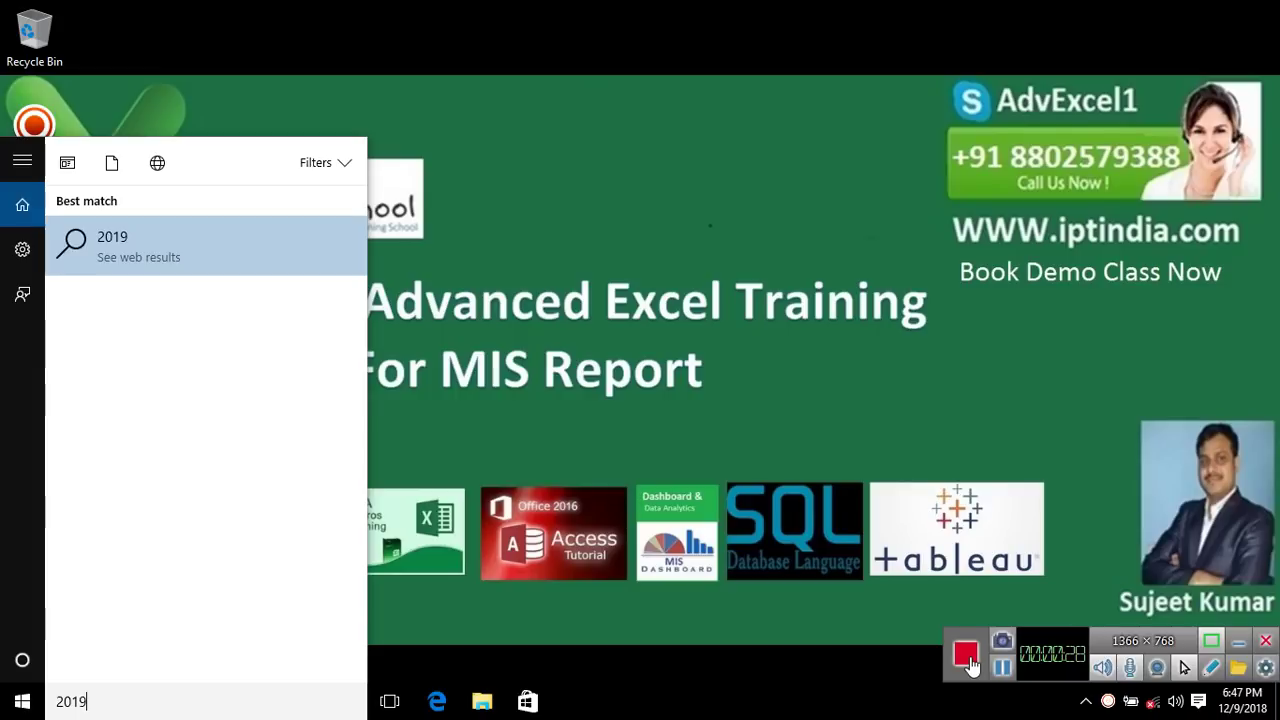
key(BackSpace)
key(BackSpace)
key(BackSpace)
key(BackSpace)
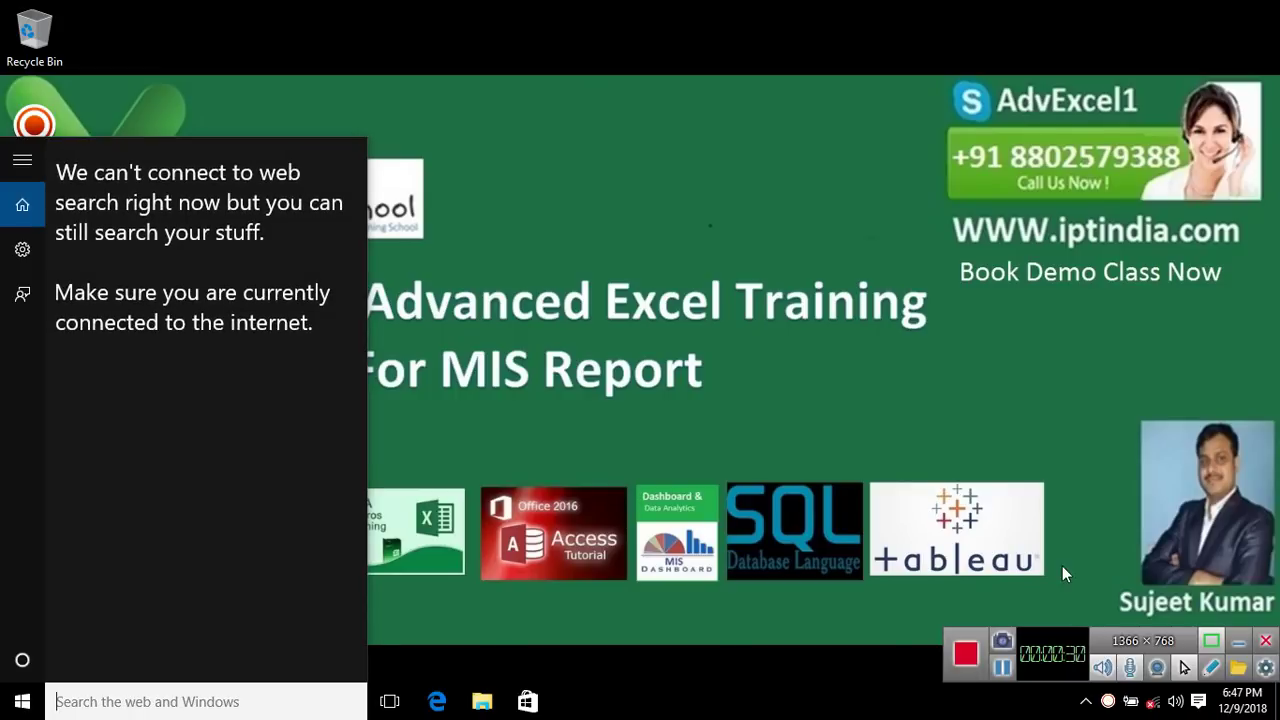
click(751, 450)
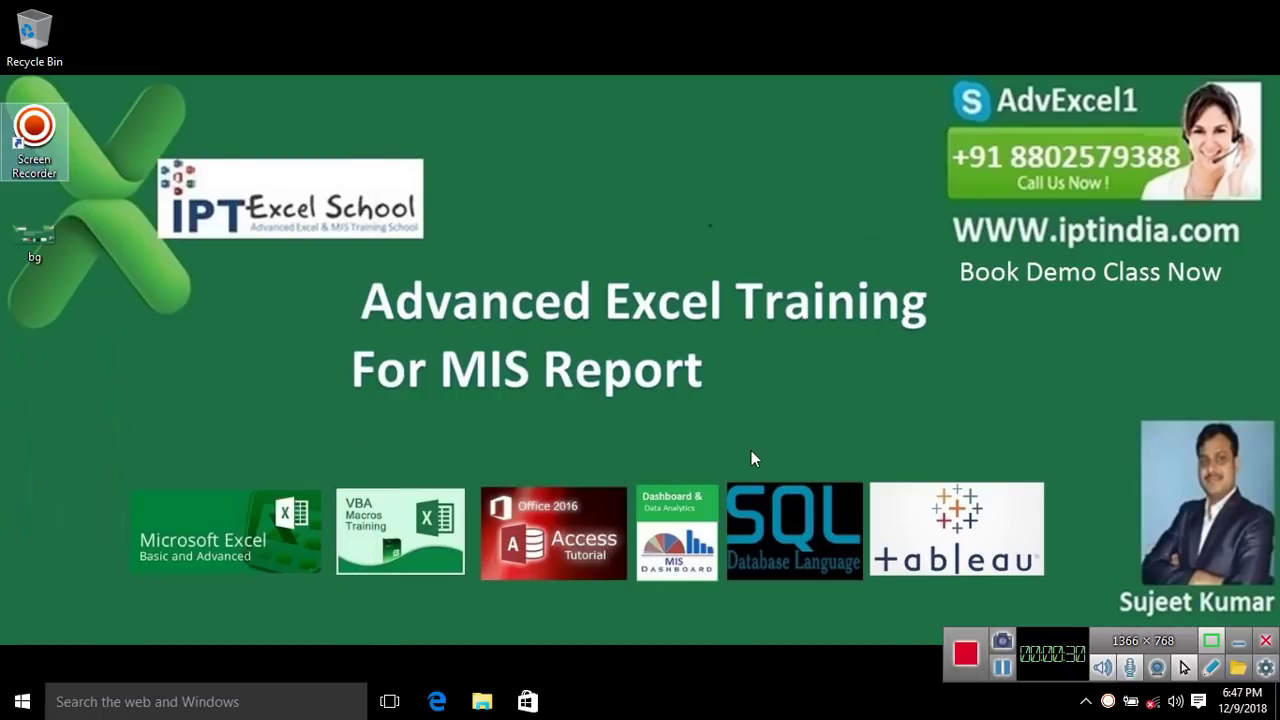
Open File Explorer from the Start menu and close it again.
click(35, 712)
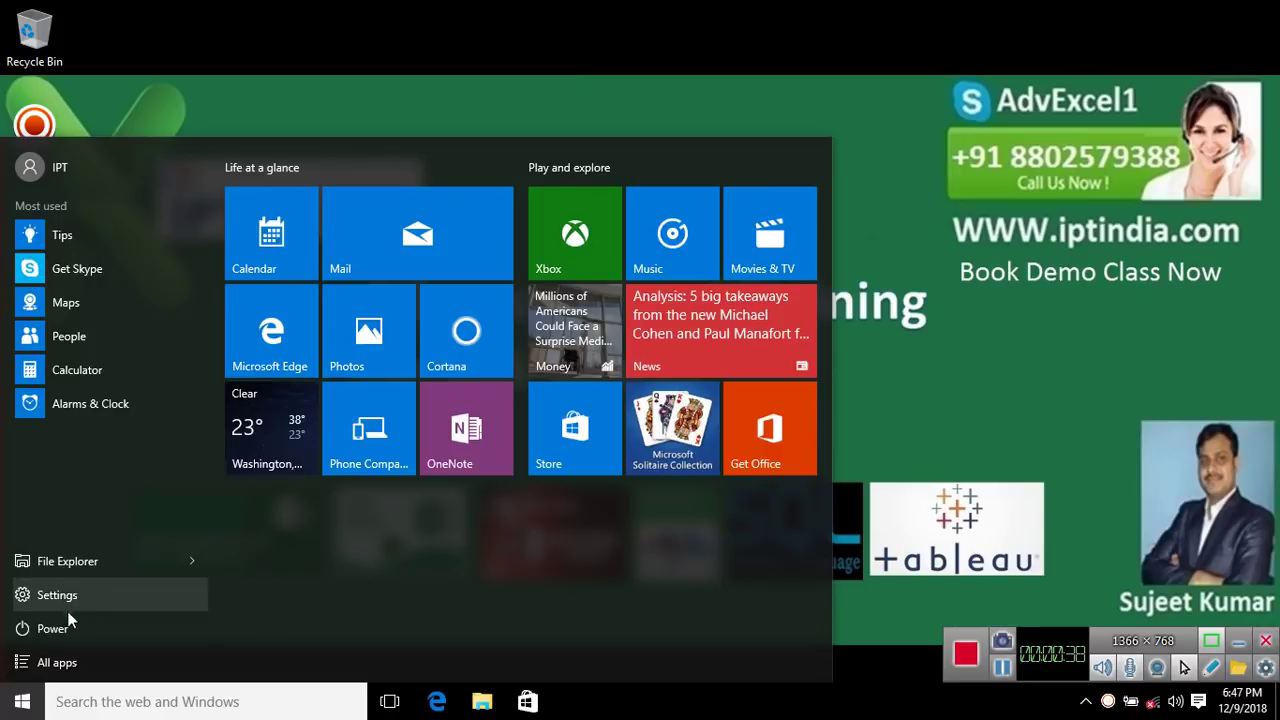
click(128, 566)
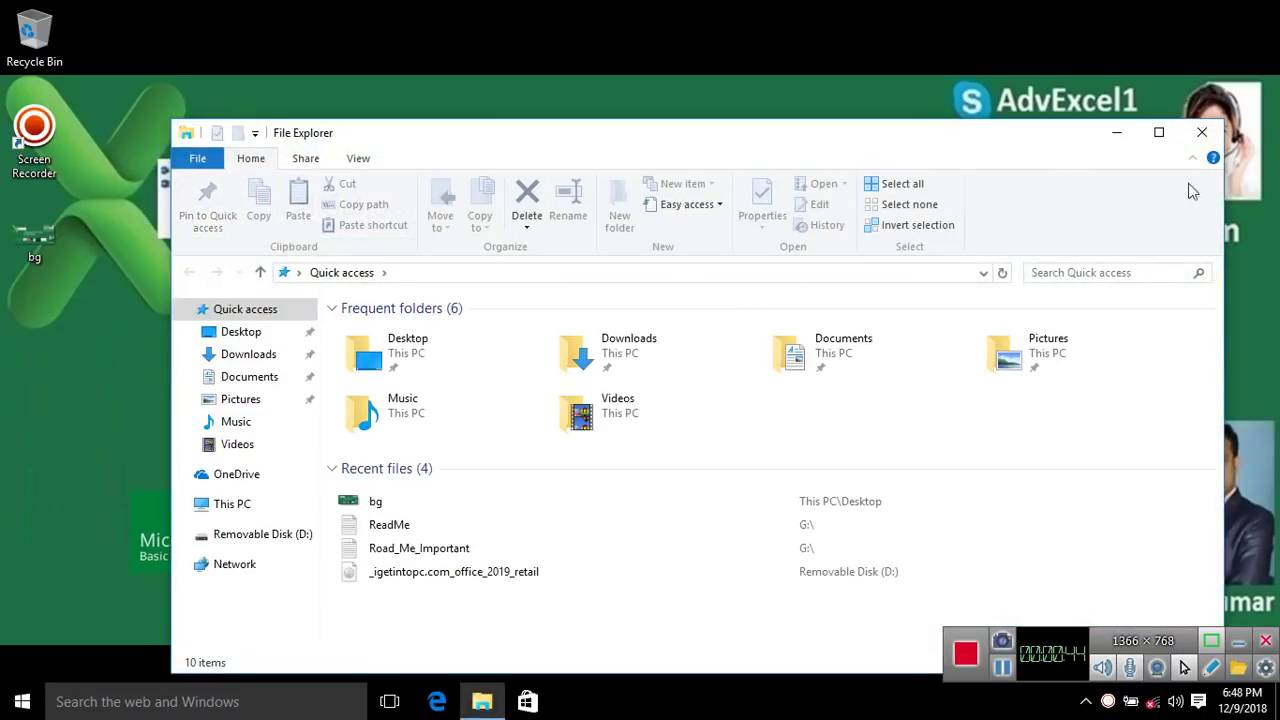
click(1198, 140)
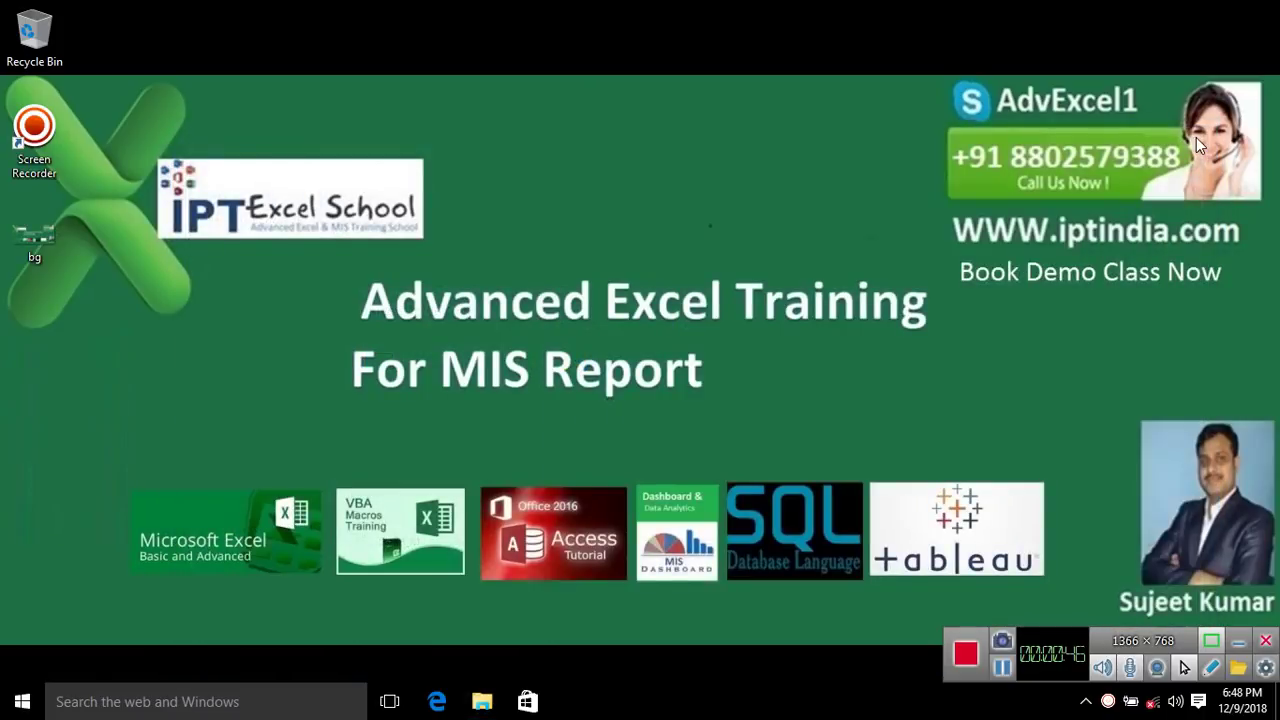
Launch Excel 2019 from the Start menu's All apps list.
key(super)
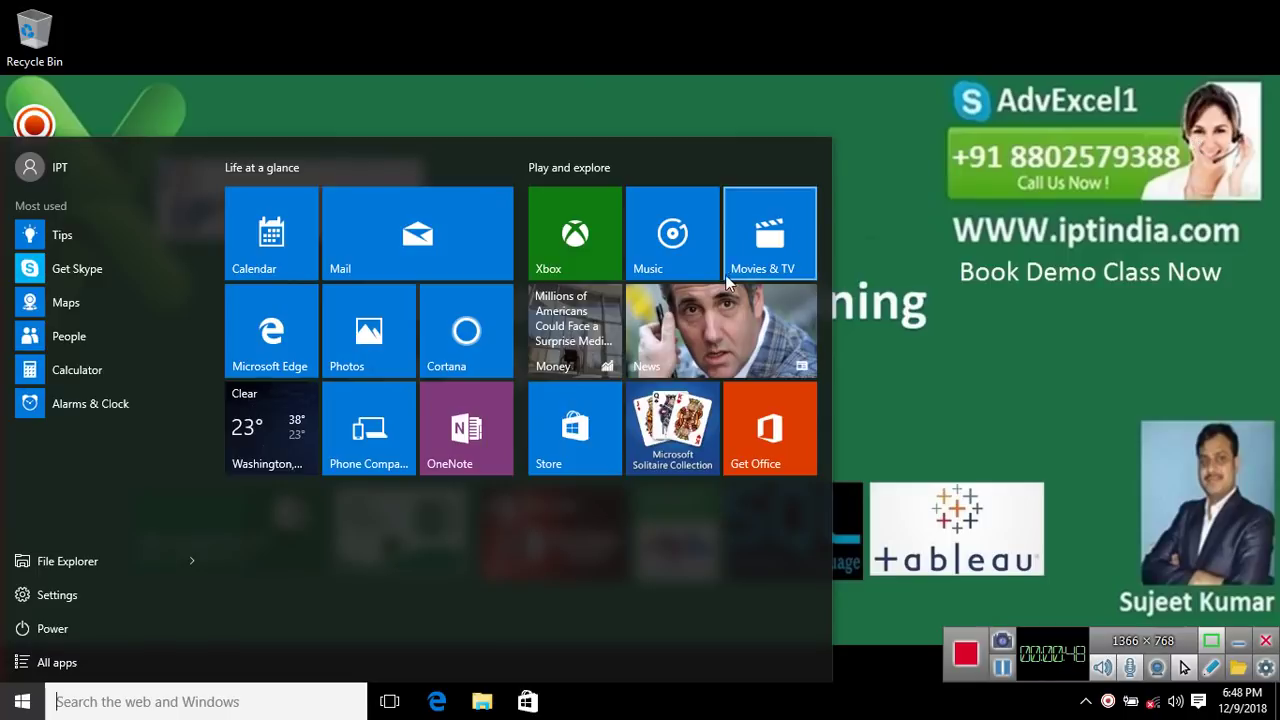
click(62, 665)
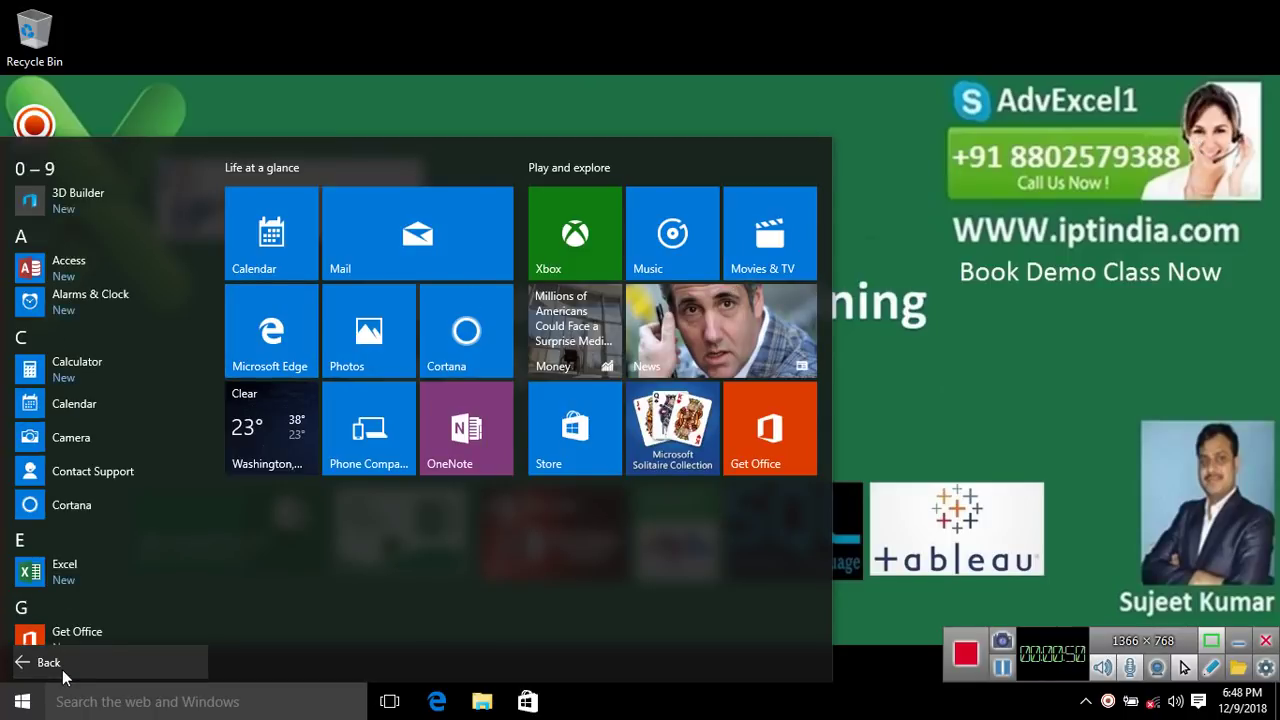
click(104, 572)
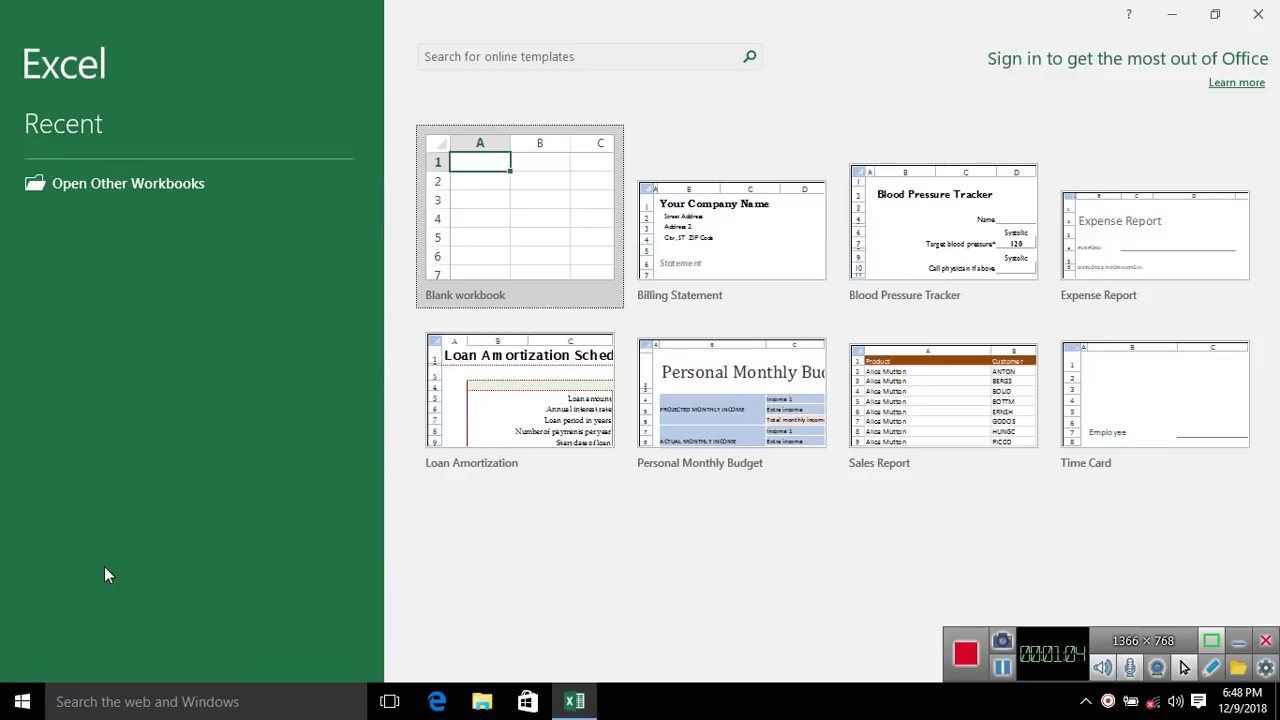
Create a blank workbook and jump down column A to the sheet's last row.
click(530, 248)
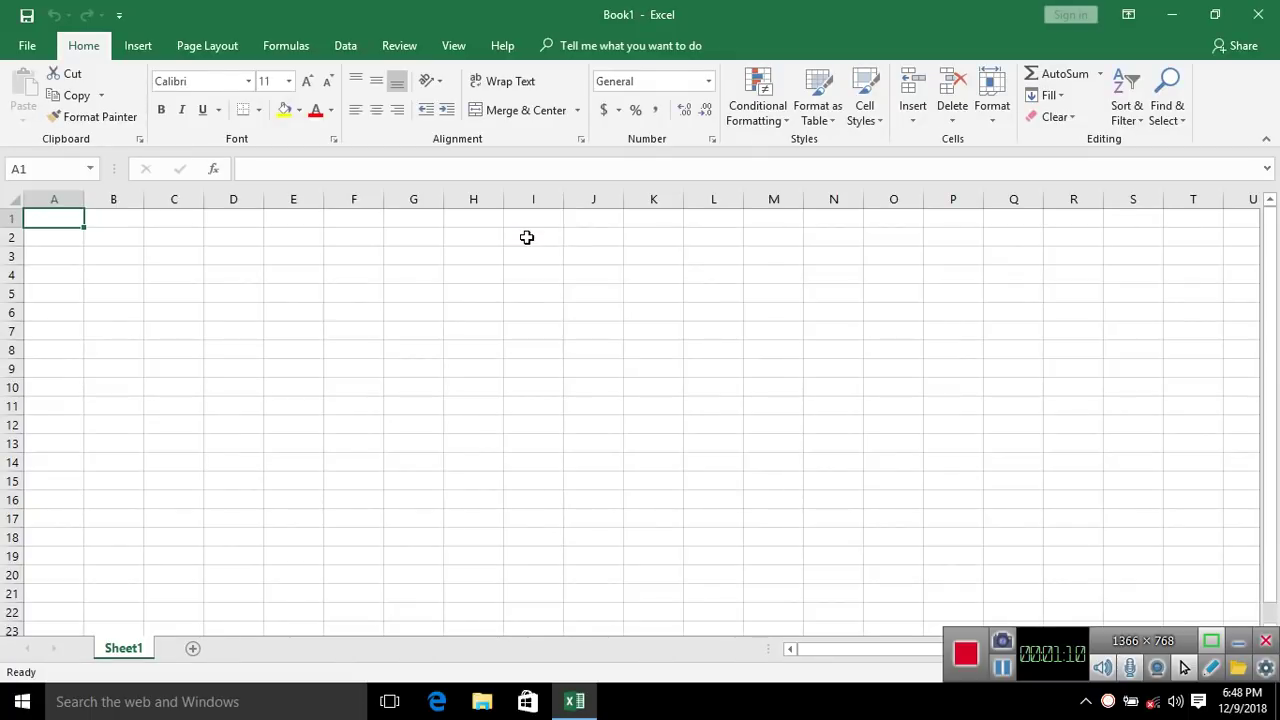
key(Down)
key(Down)
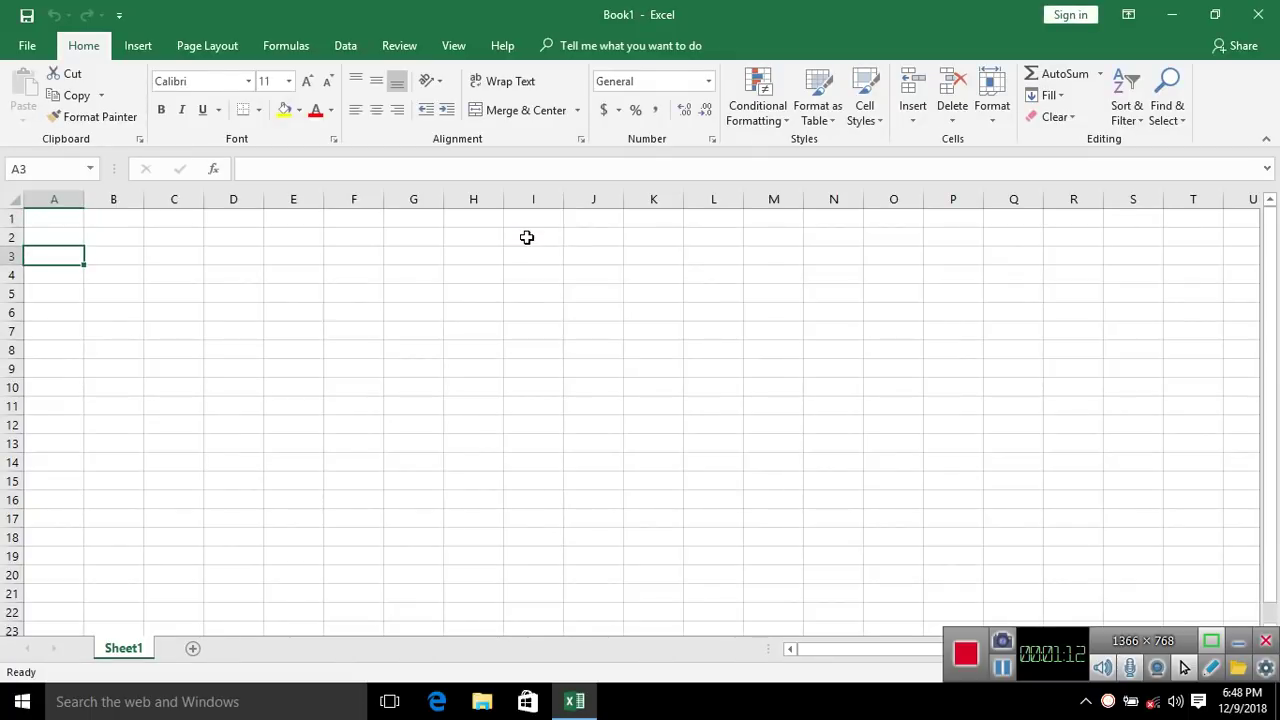
key(ctrl+Down)
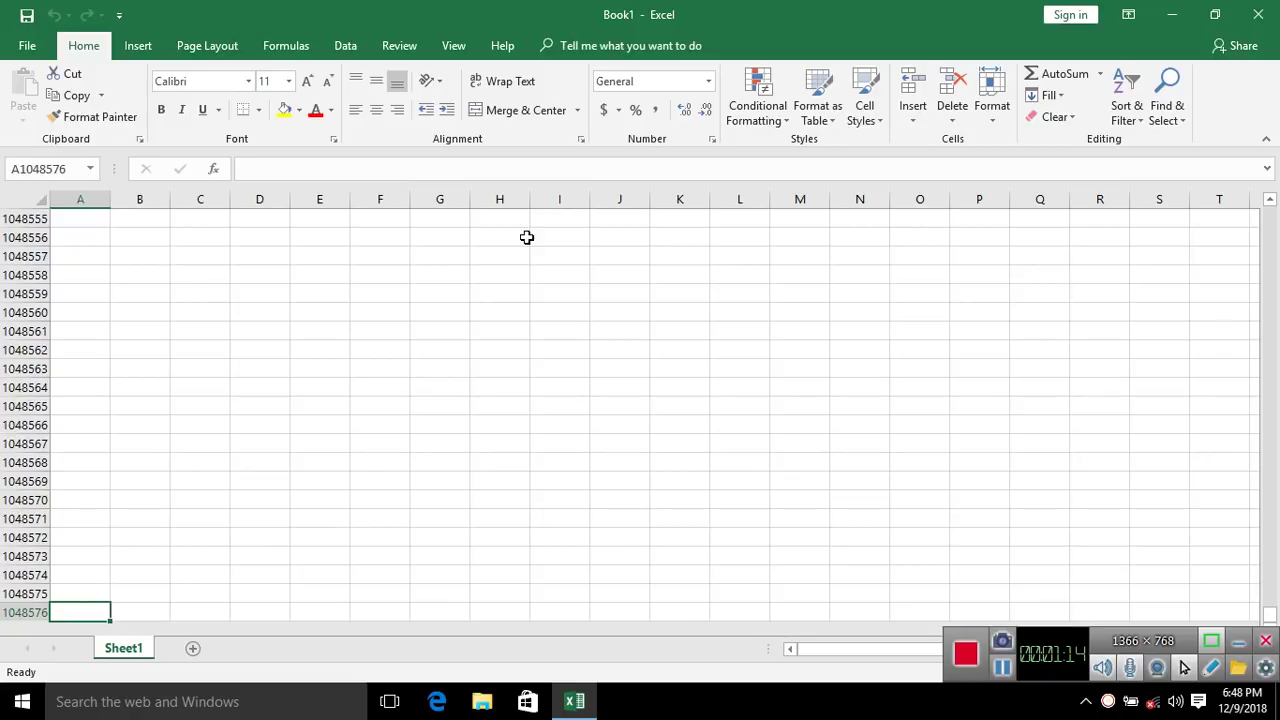
key(shift+F10)
key(Up)
key(Escape)
Jump to the sheet's last column, then return to cell A1.
key(ctrl+Right)
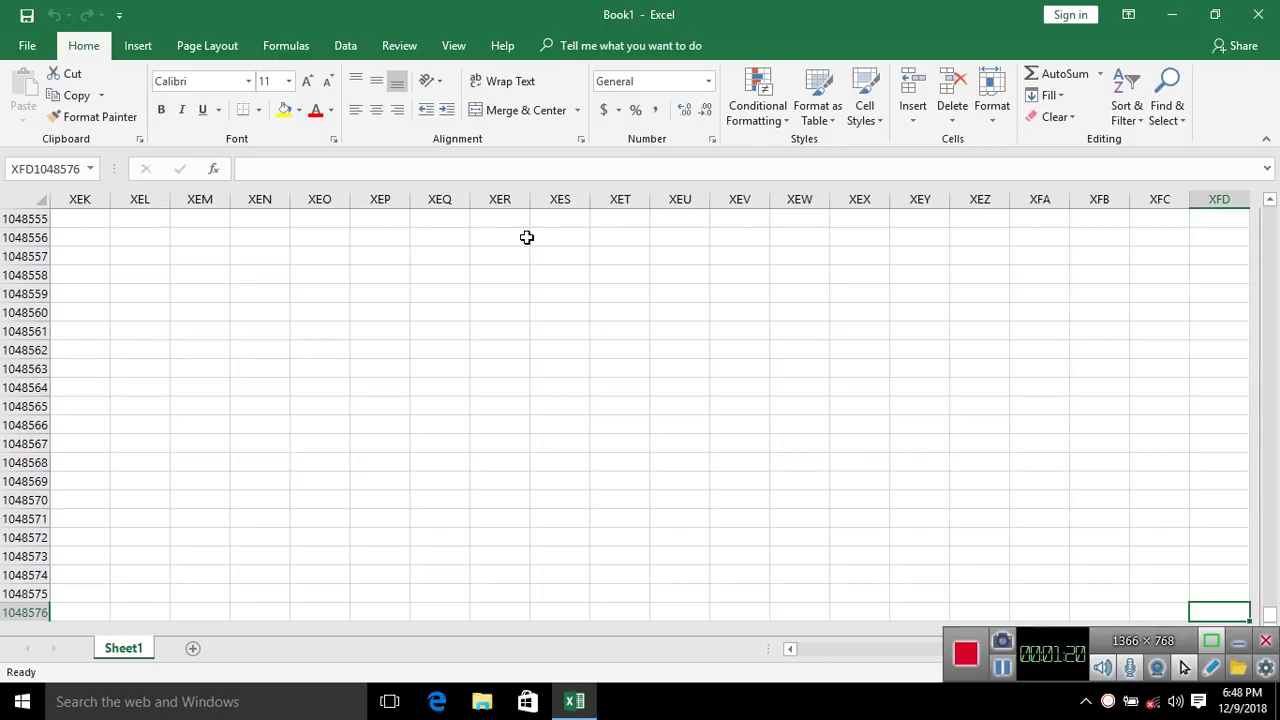
key(ctrl+Up)
key(ctrl+Left)
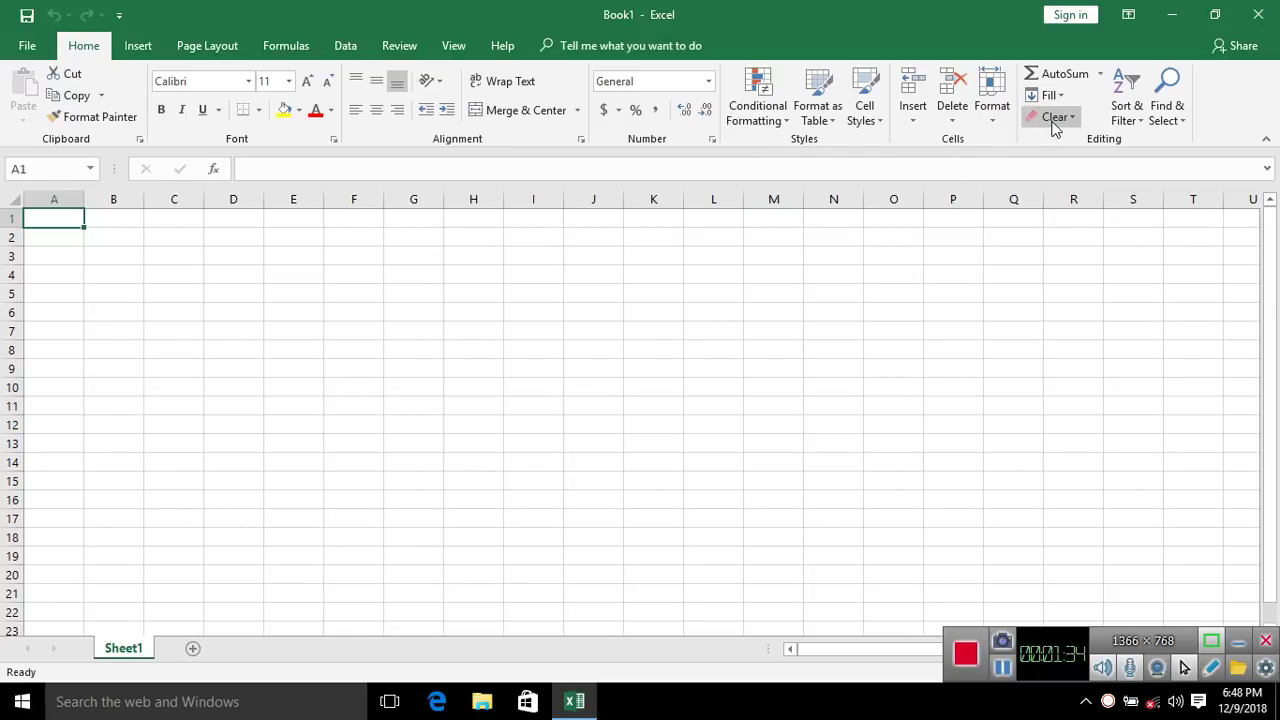
Preview the Cell Styles gallery and Find & Select options, then close both.
click(882, 126)
click(1255, 109)
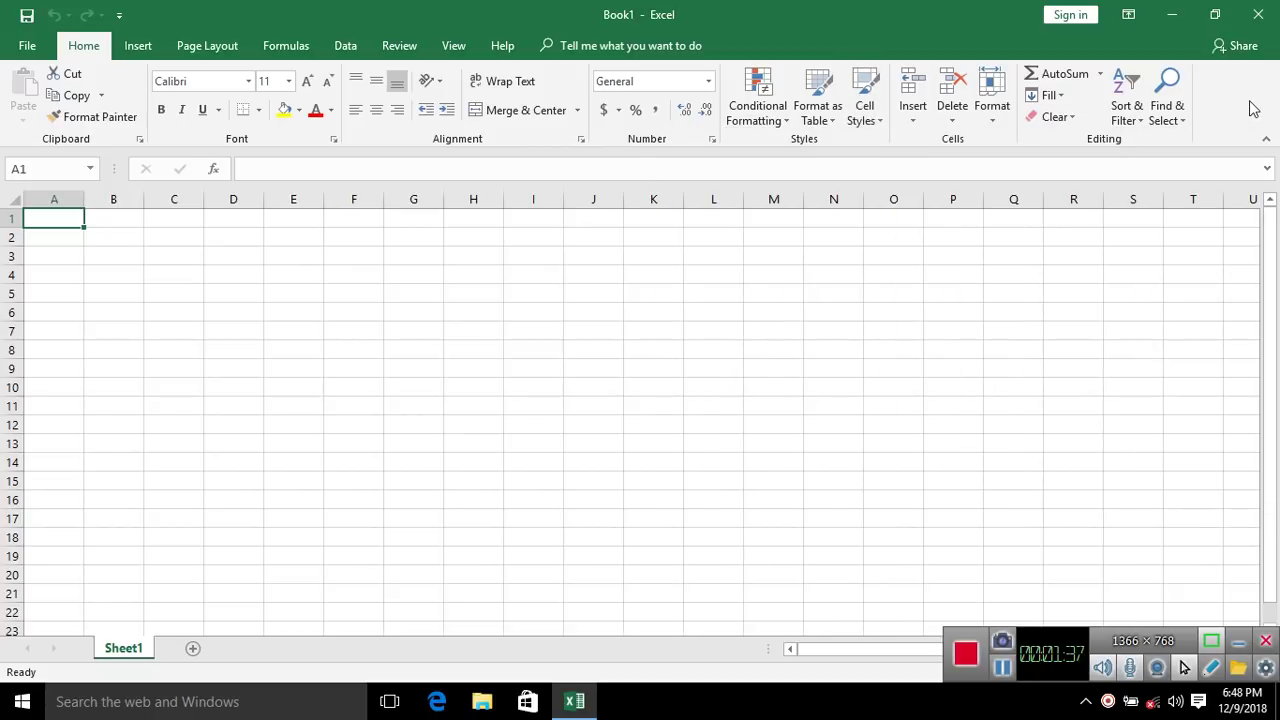
click(1165, 118)
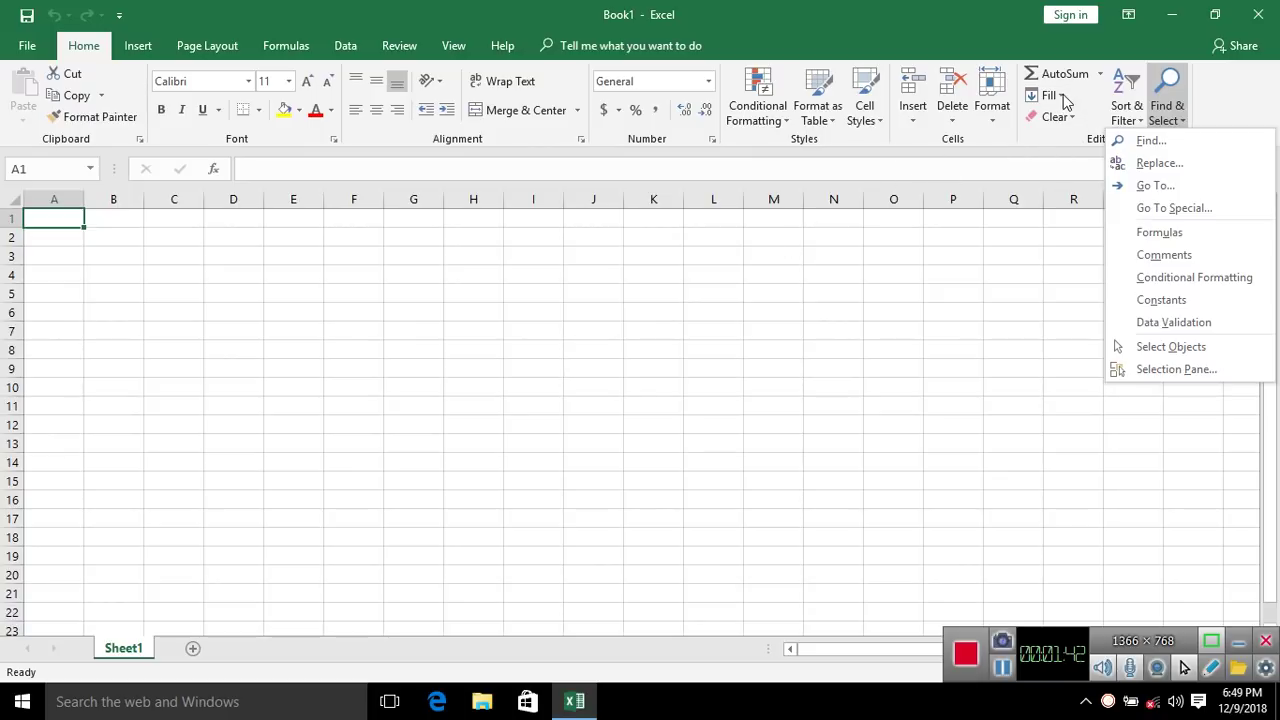
click(260, 335)
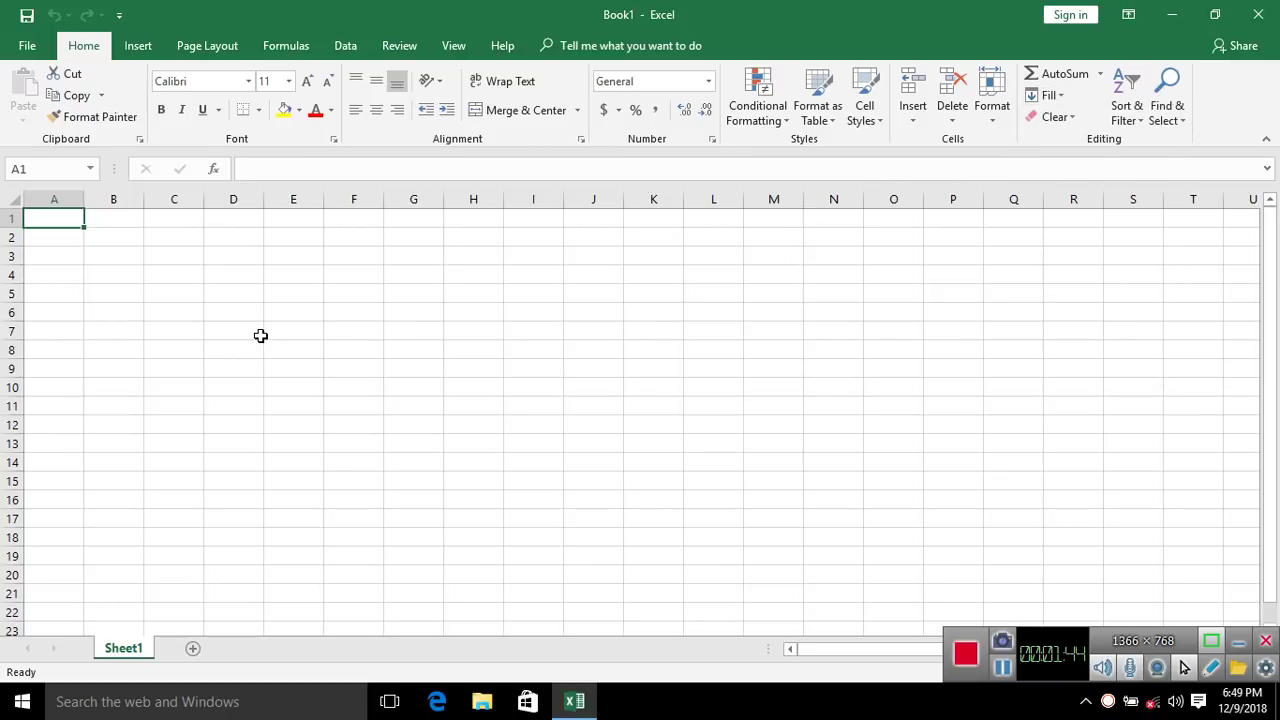
On the Insert tab, try Icons offline and close the file browser without inserting.
click(139, 49)
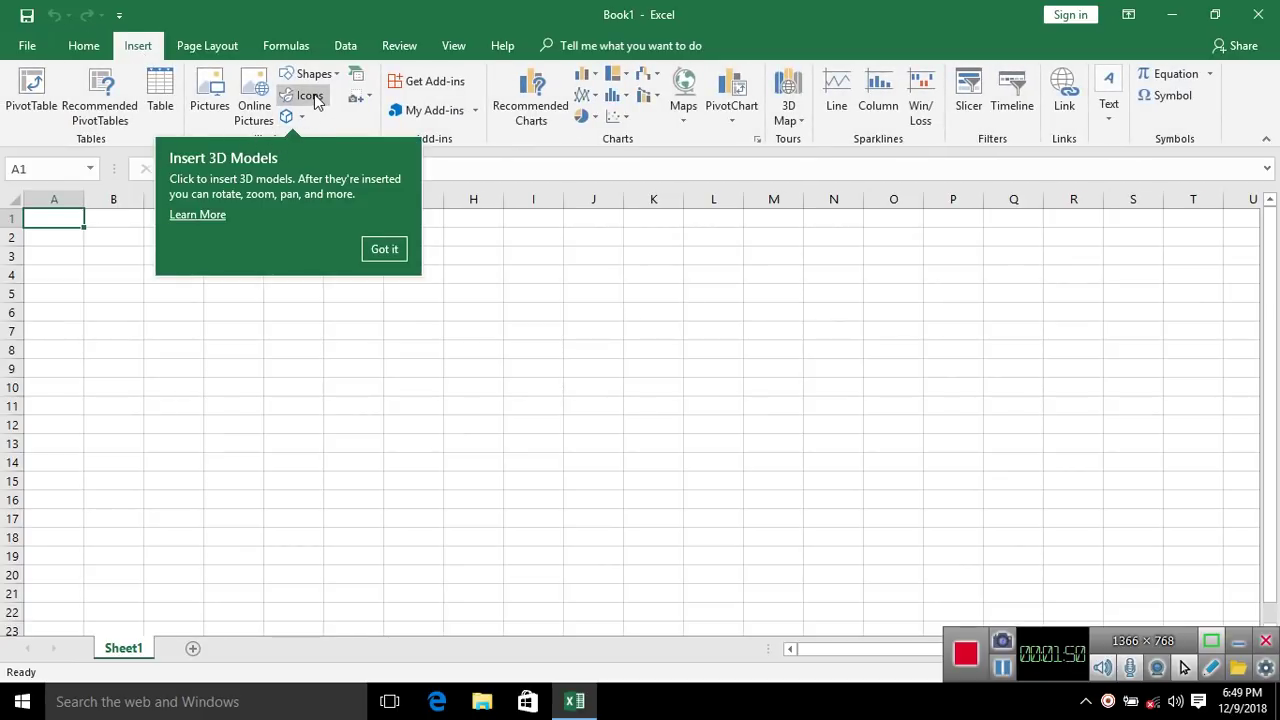
click(312, 97)
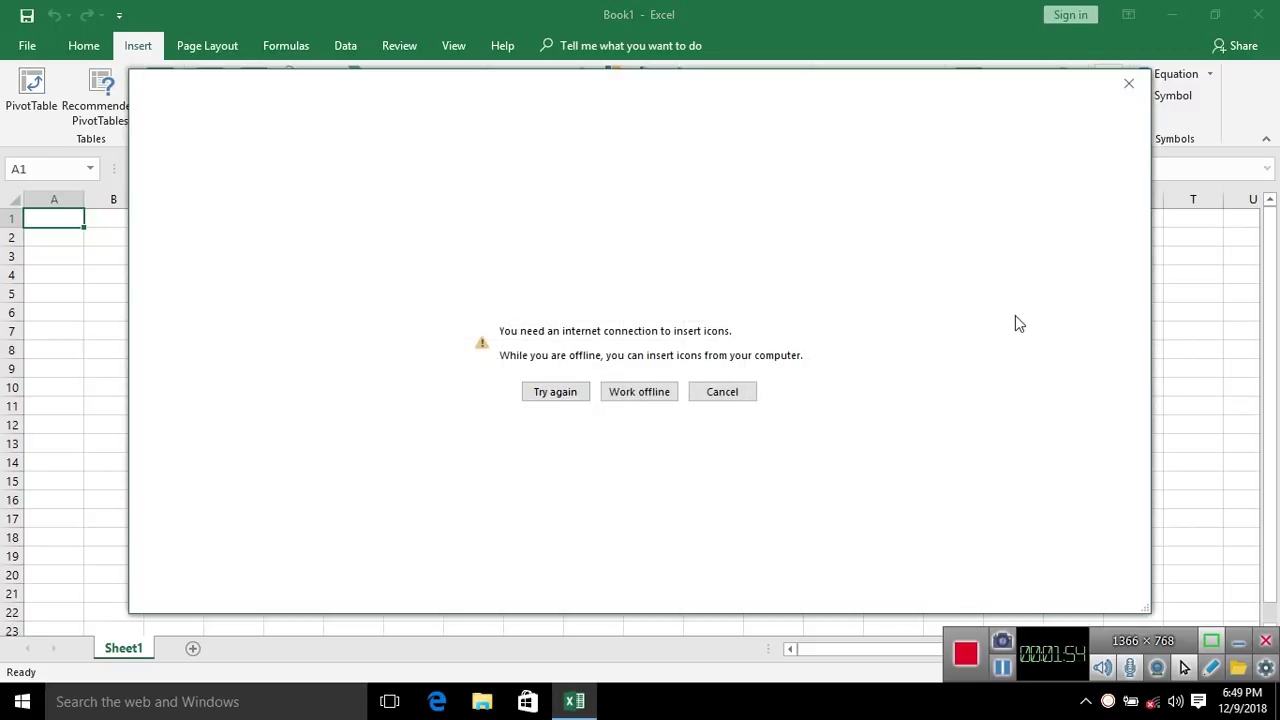
click(624, 390)
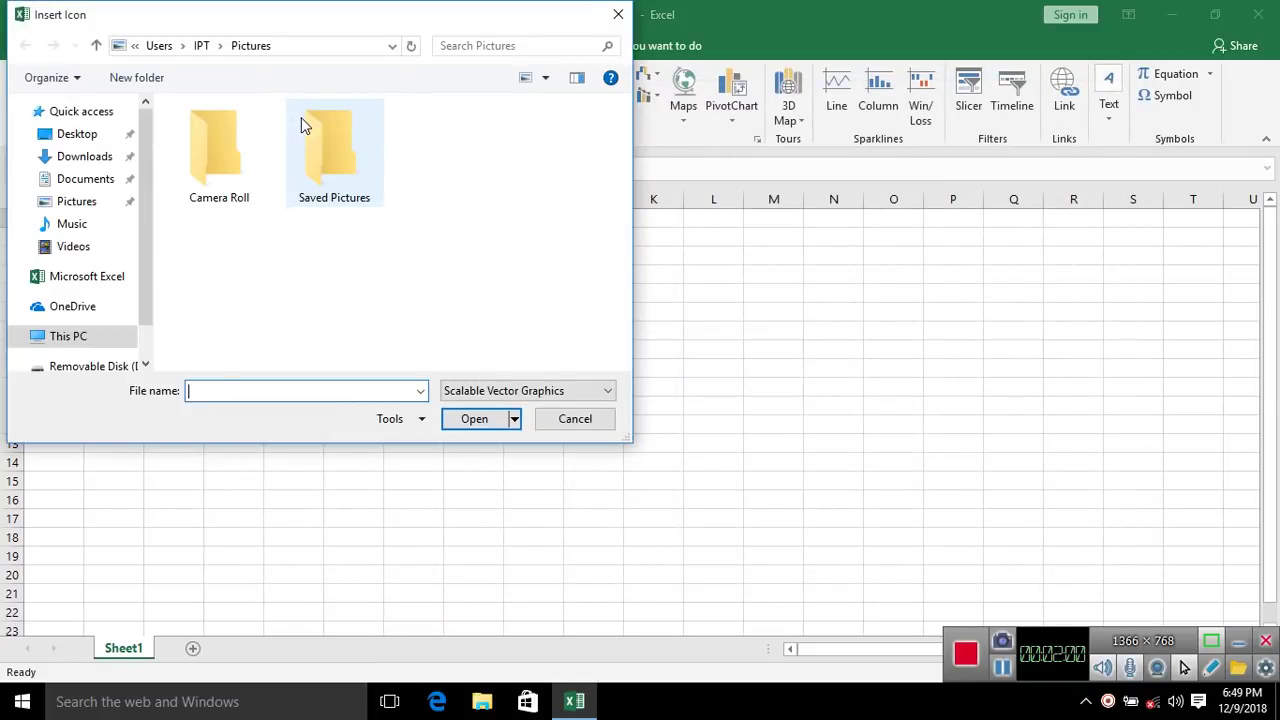
click(618, 14)
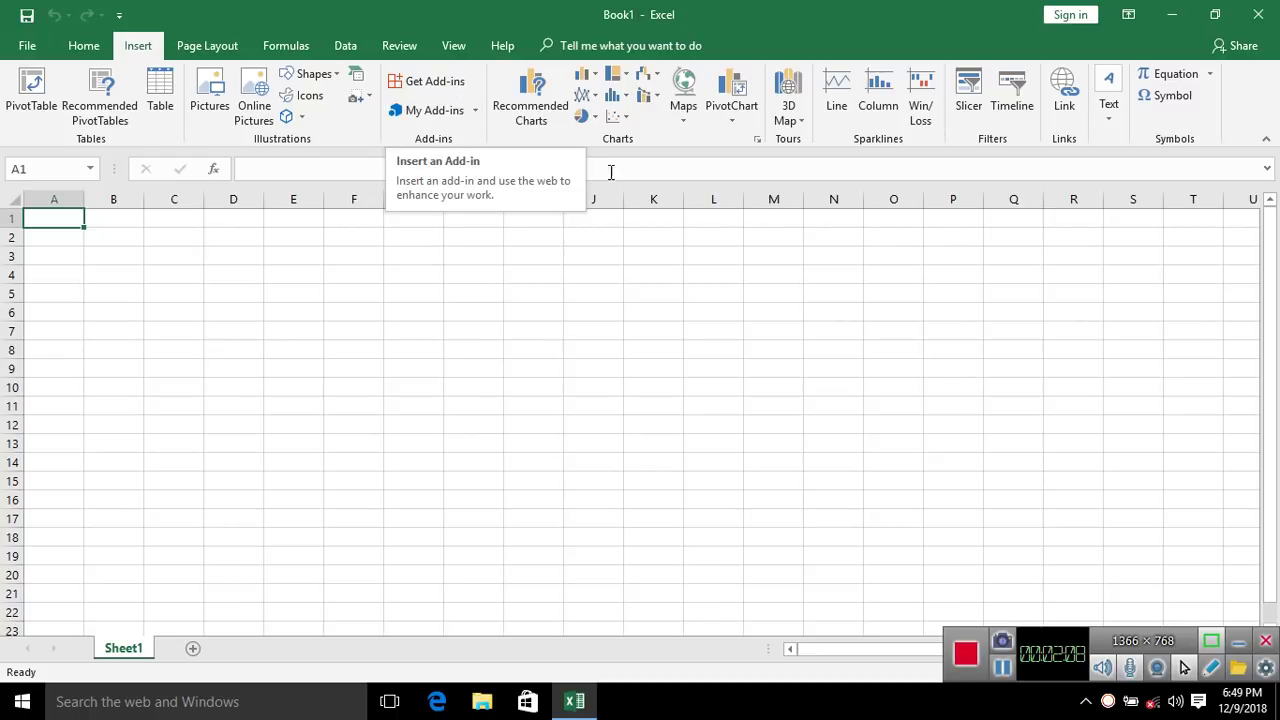
Look over the Insert tab's Maps and Text options, then switch to Page Layout.
click(684, 122)
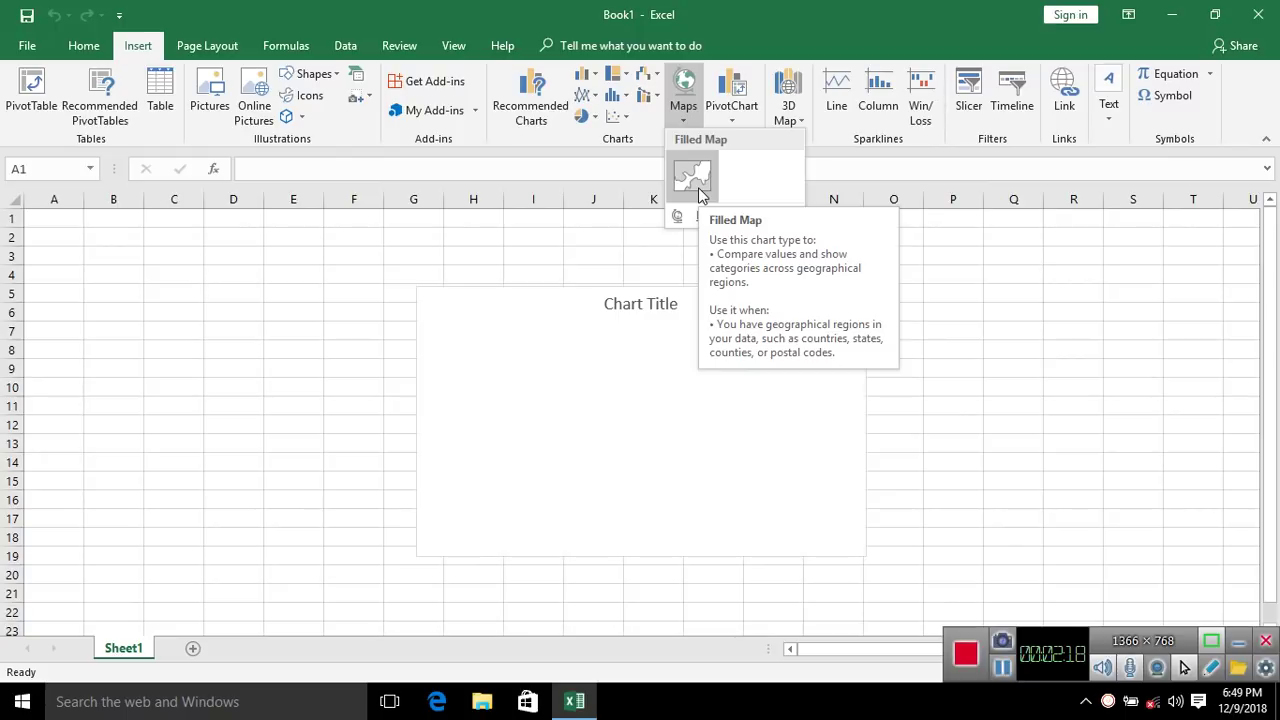
click(503, 250)
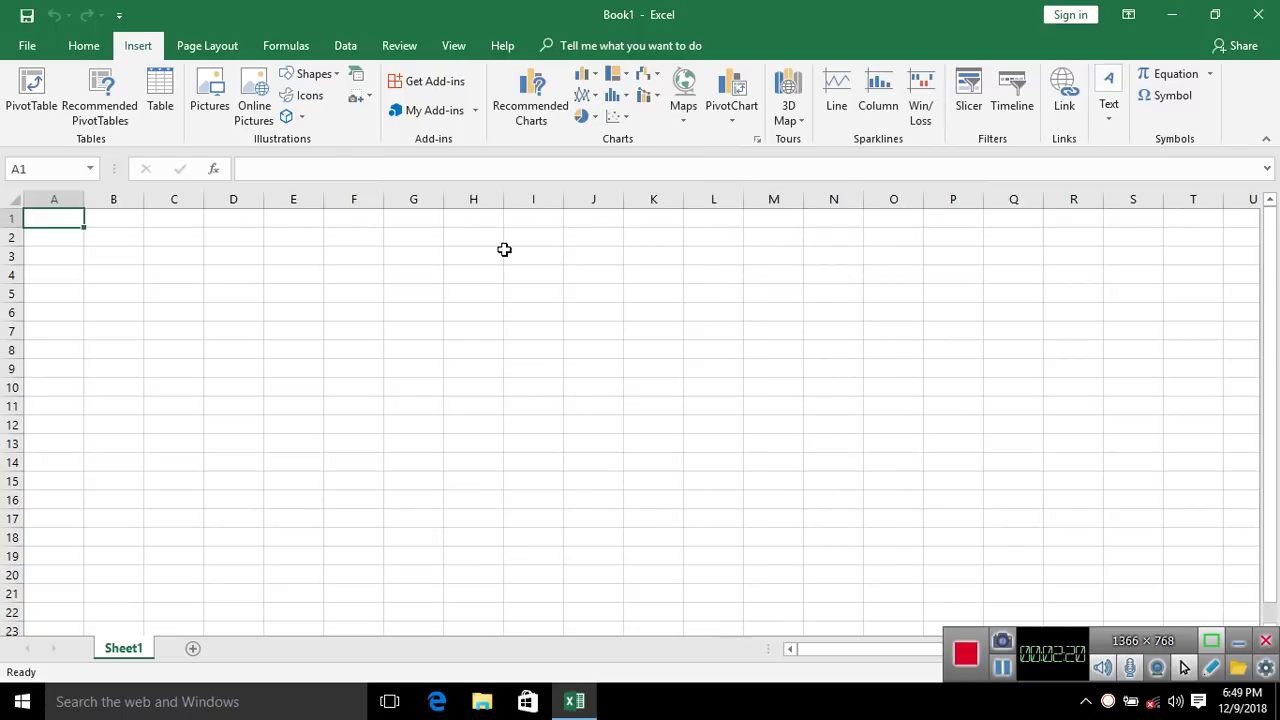
click(1109, 118)
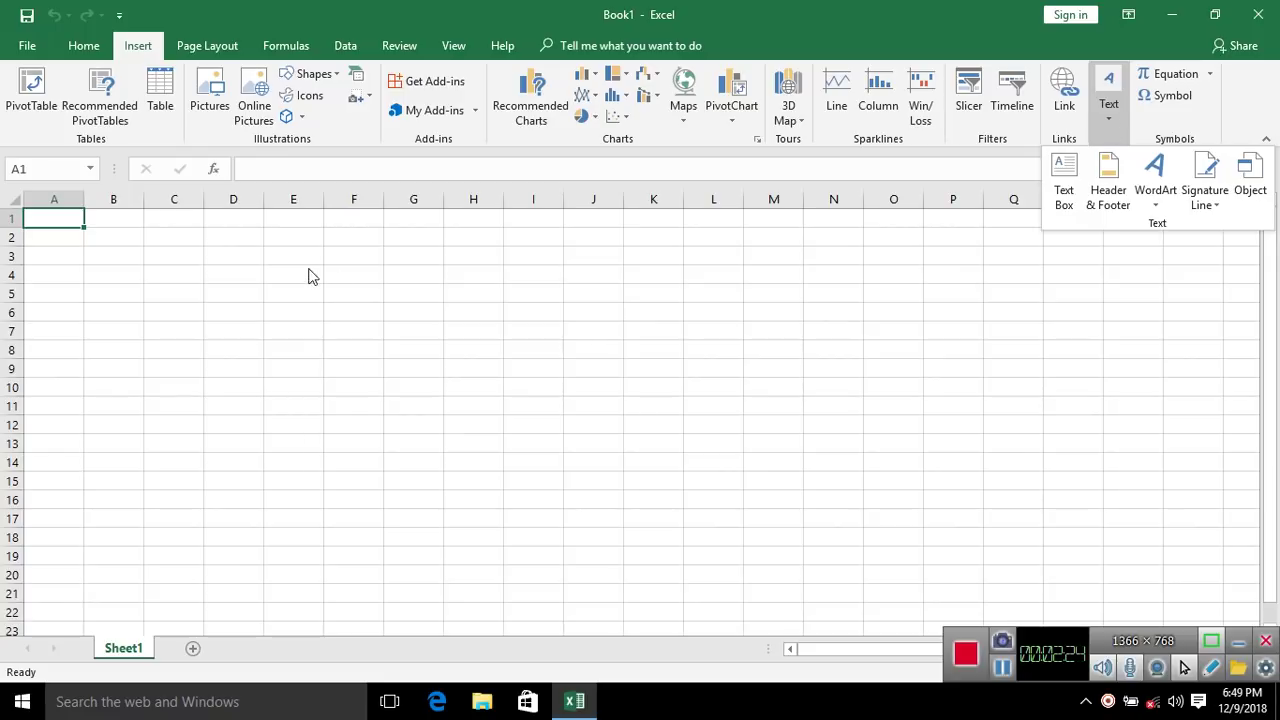
click(205, 55)
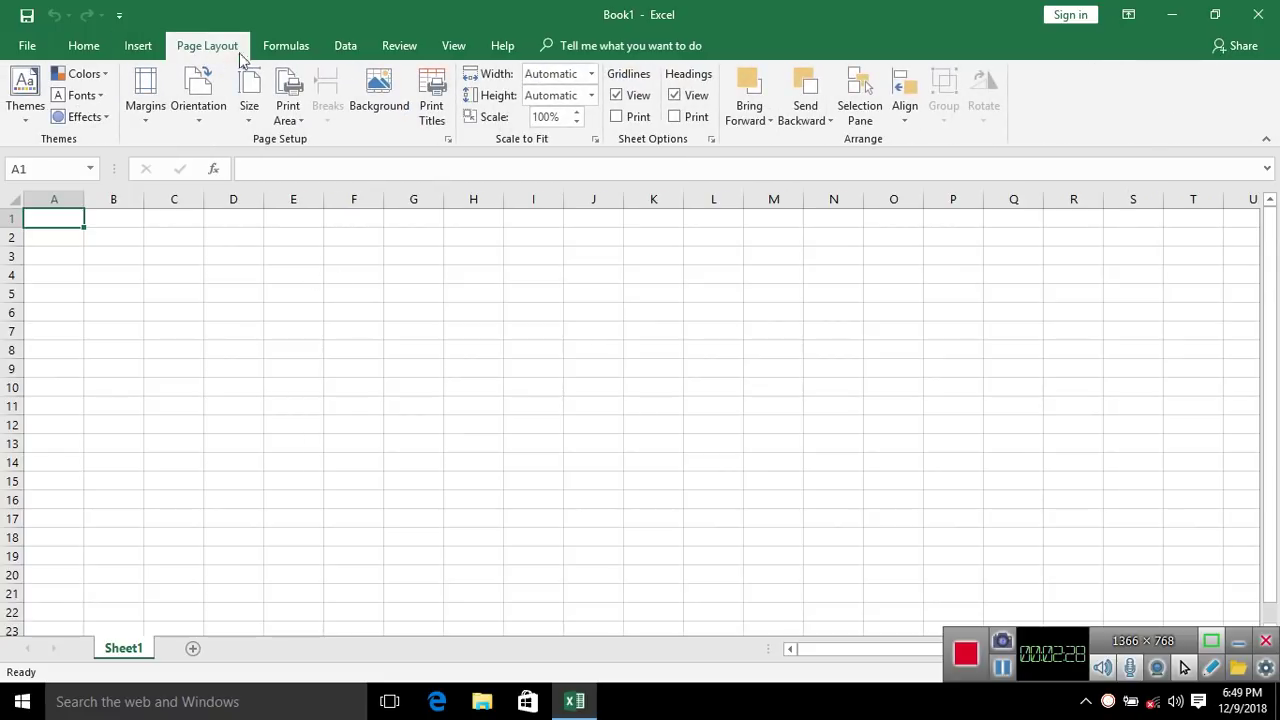
click(295, 55)
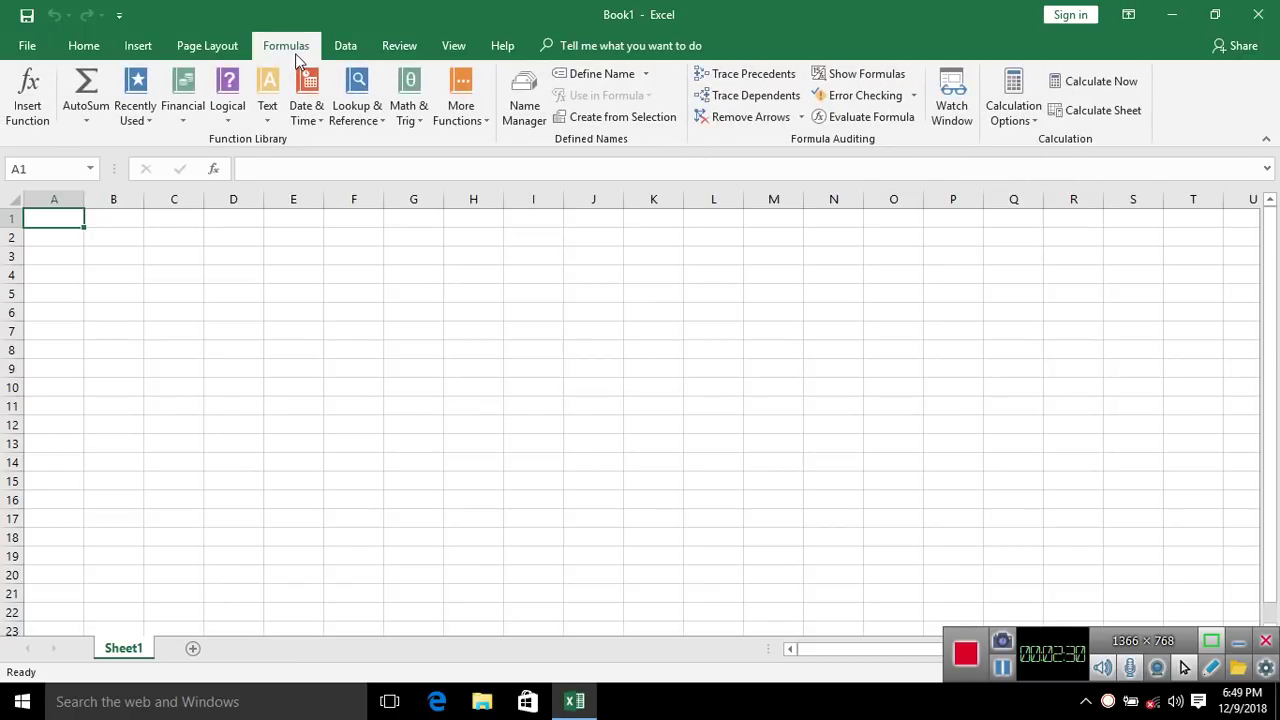
click(228, 112)
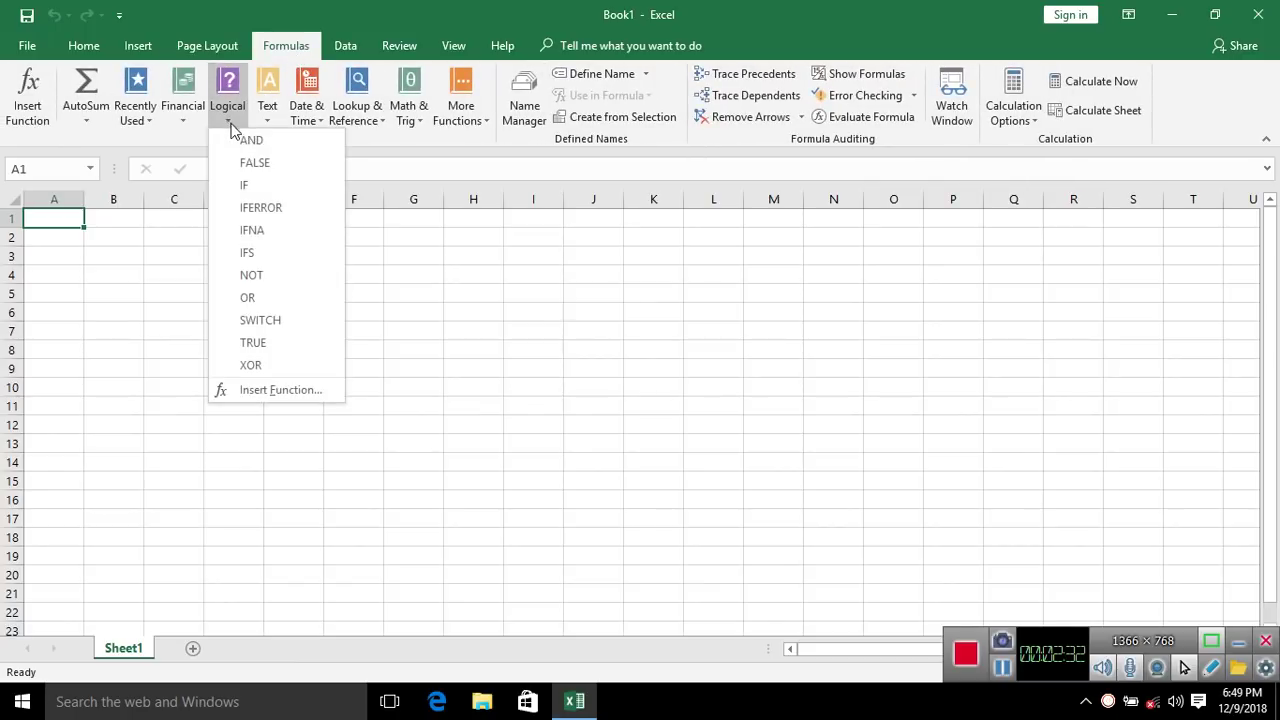
click(257, 253)
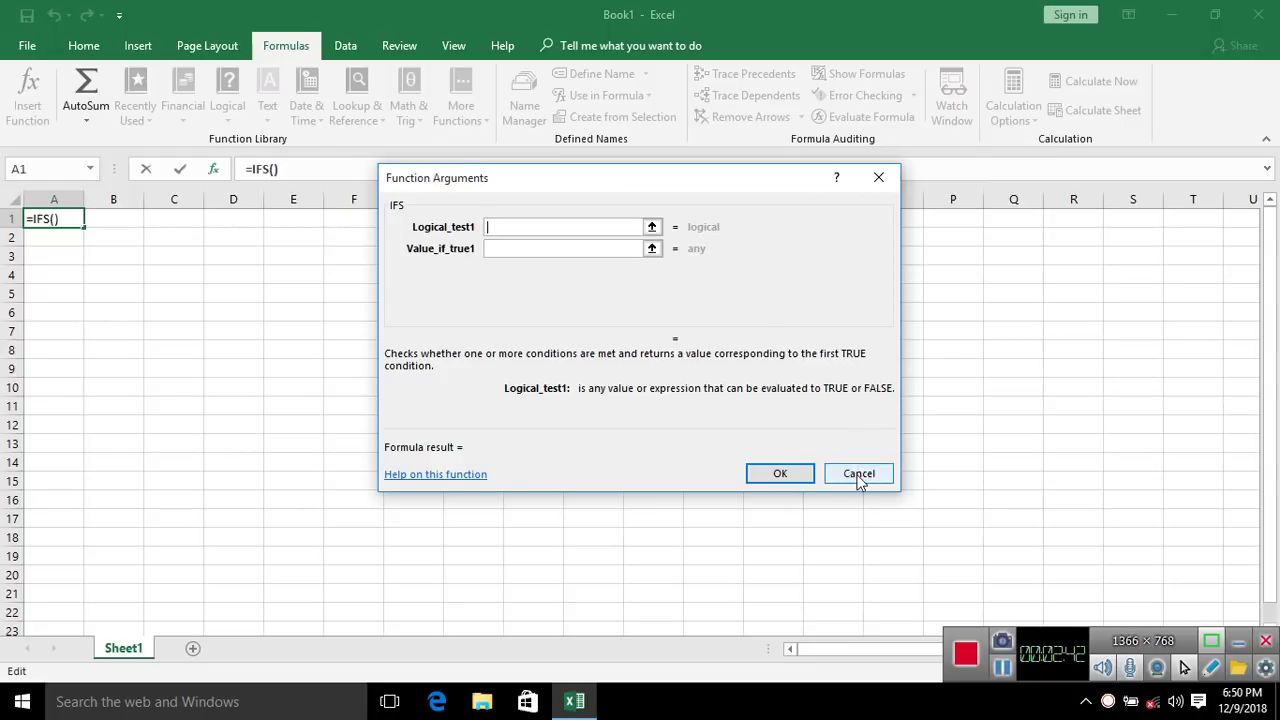
click(858, 473)
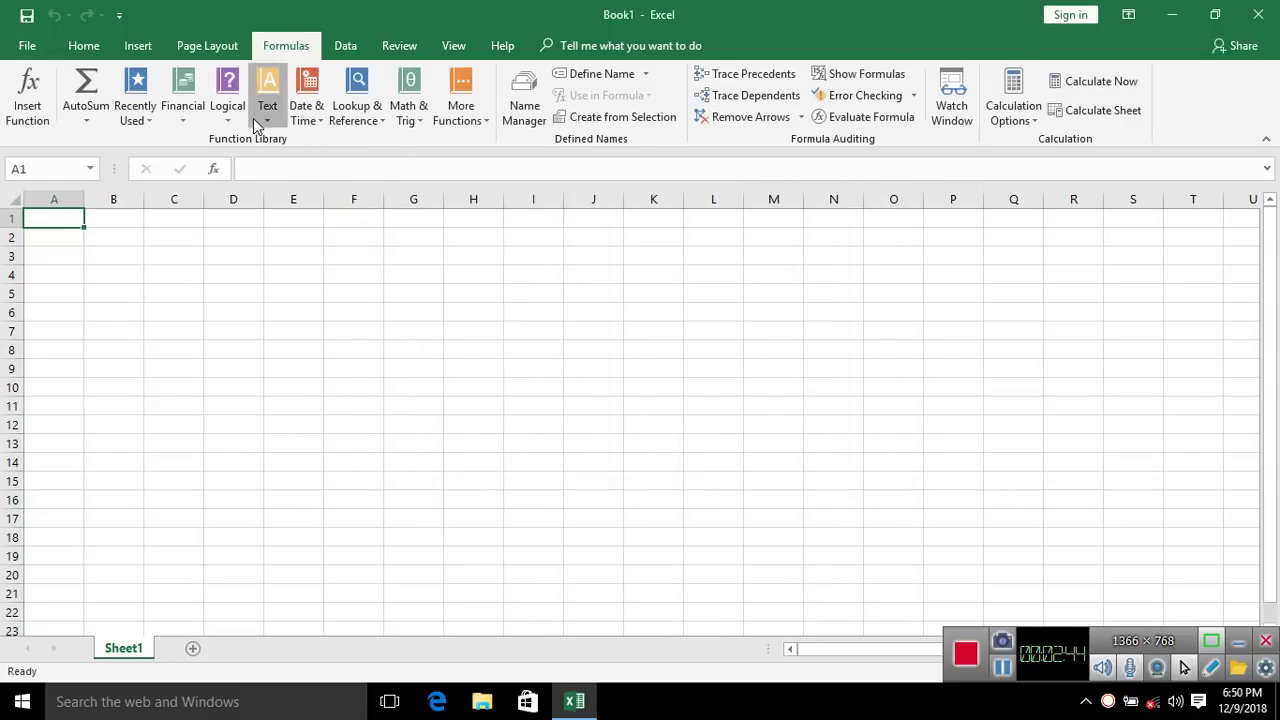
click(253, 118)
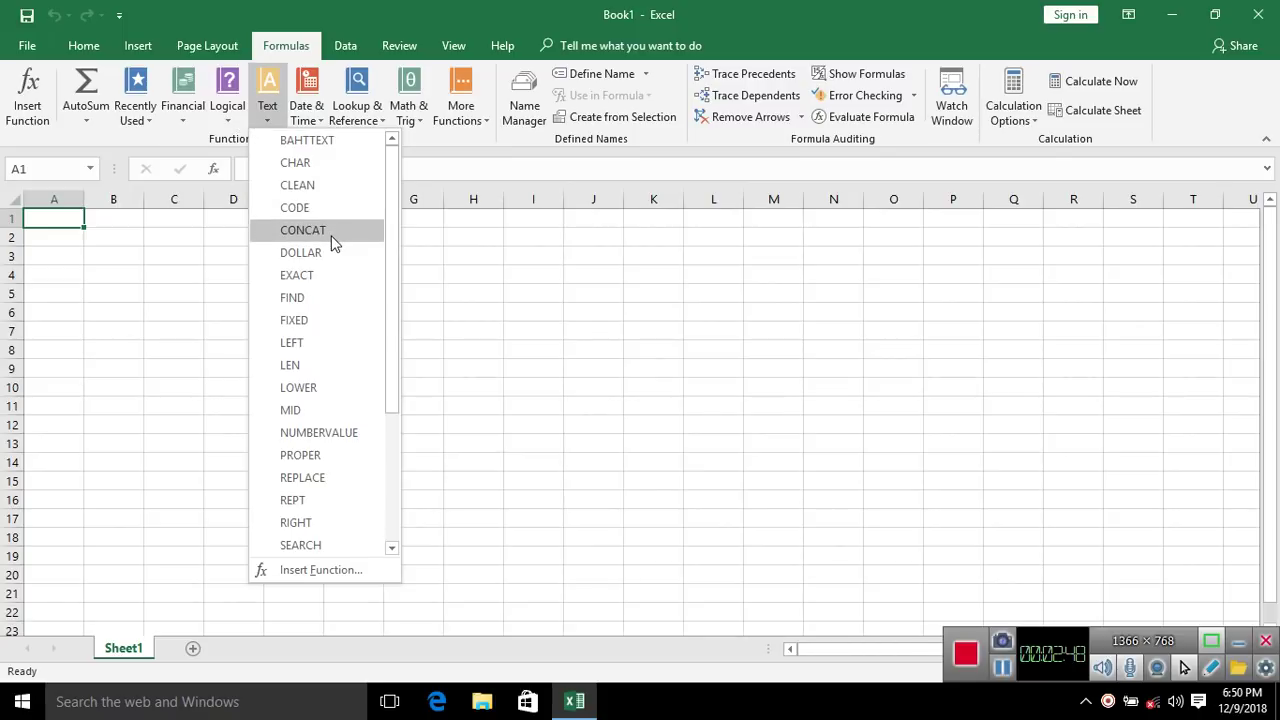
click(660, 253)
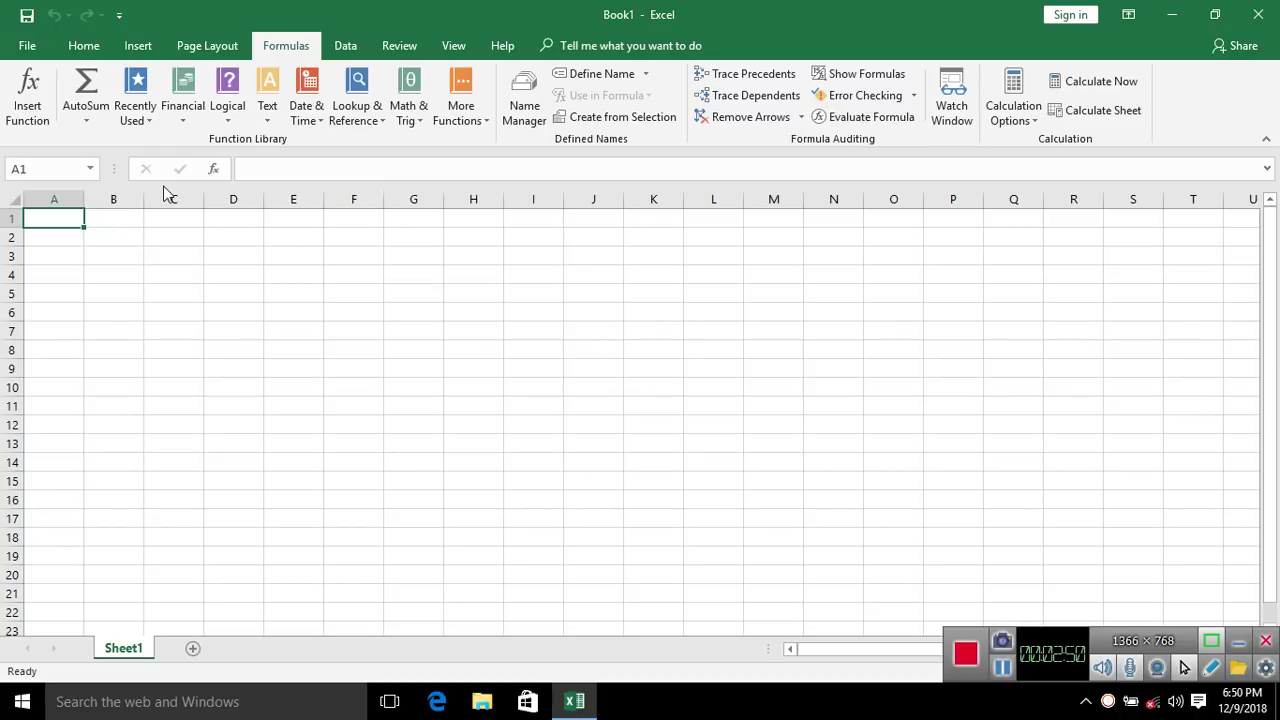
Enter 2, 323, 32, 32, 32 into cells A1:A5.
text(2)
key(Return)
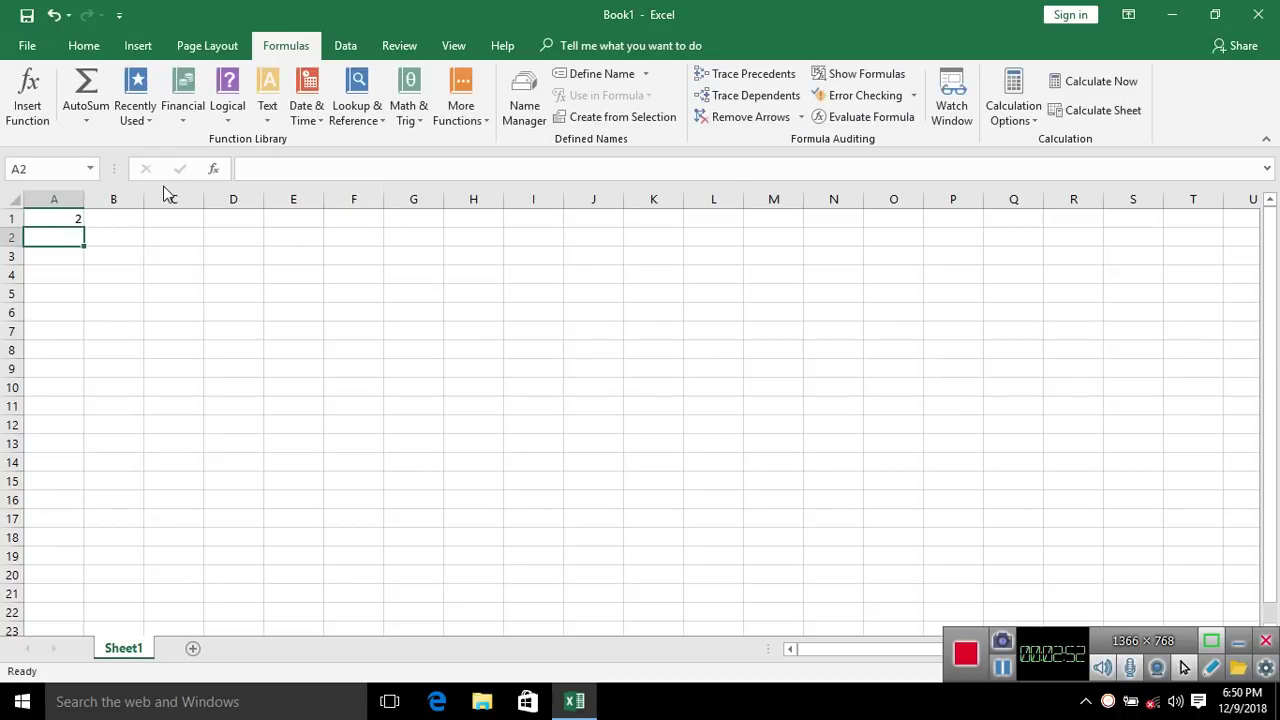
text(323)
key(Return)
text(32)
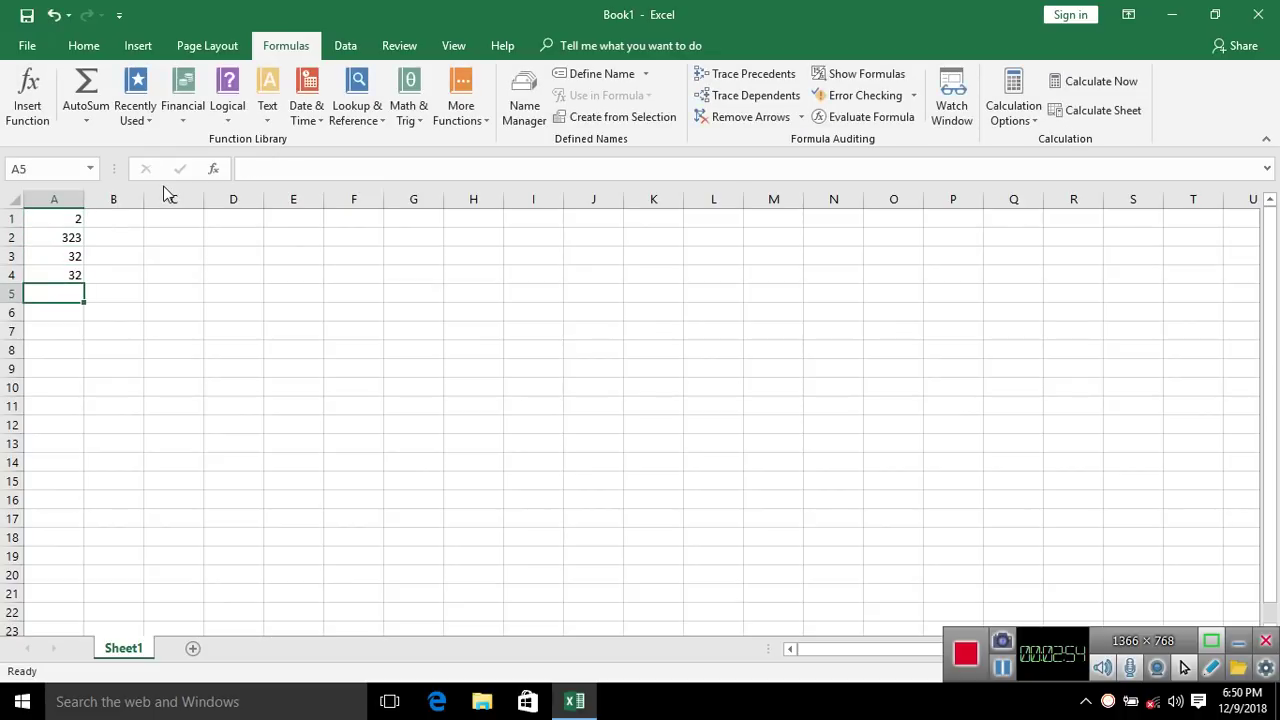
text( 32 32)
key(ctrl+Return)
key(Down)
key(Up)
key(ctrl+Up)
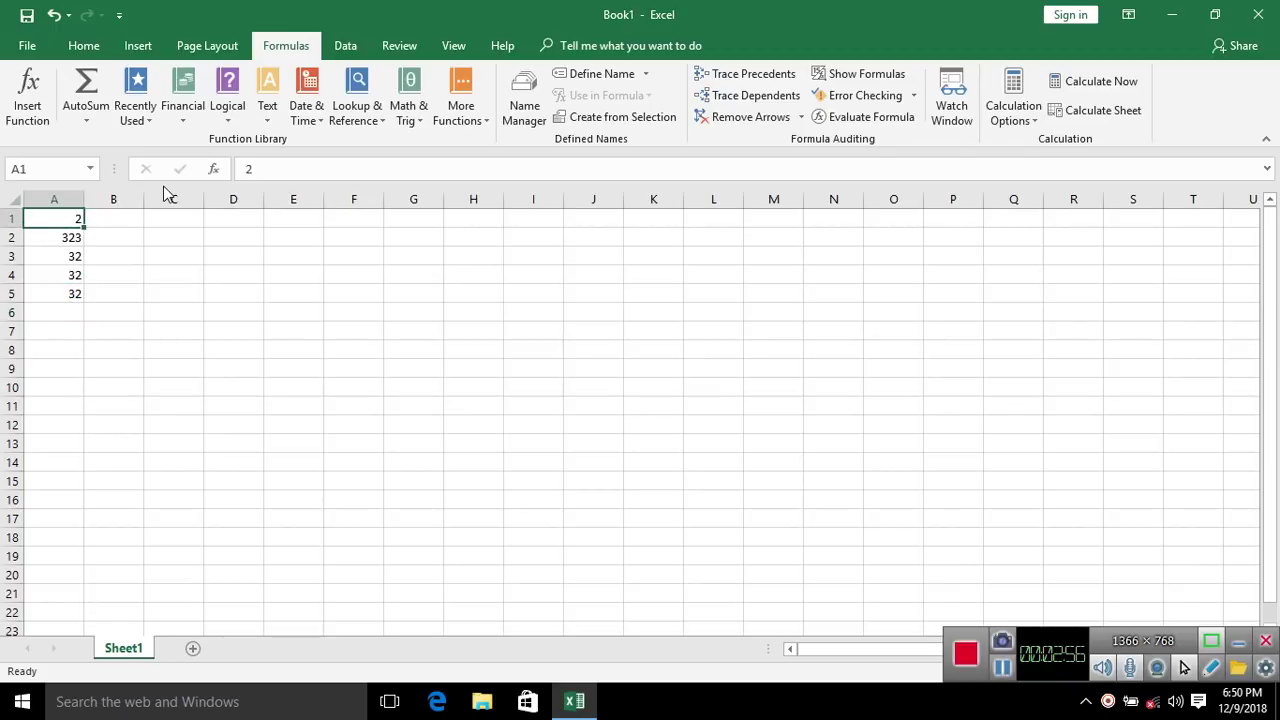
key(Down)
key(Down)
key(Down)
key(ctrl+Up)
In B1, enter =CONCAT(A1:A5) to join the five numbers.
key(Right)
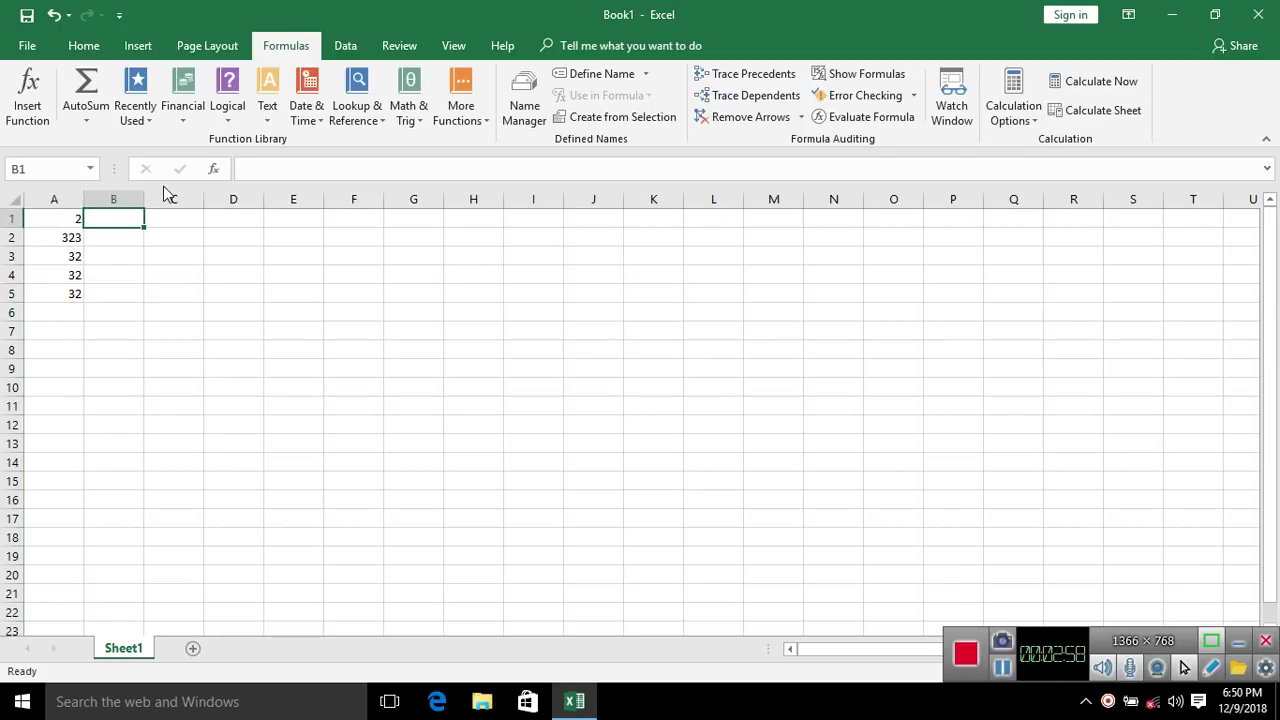
text(=CO)
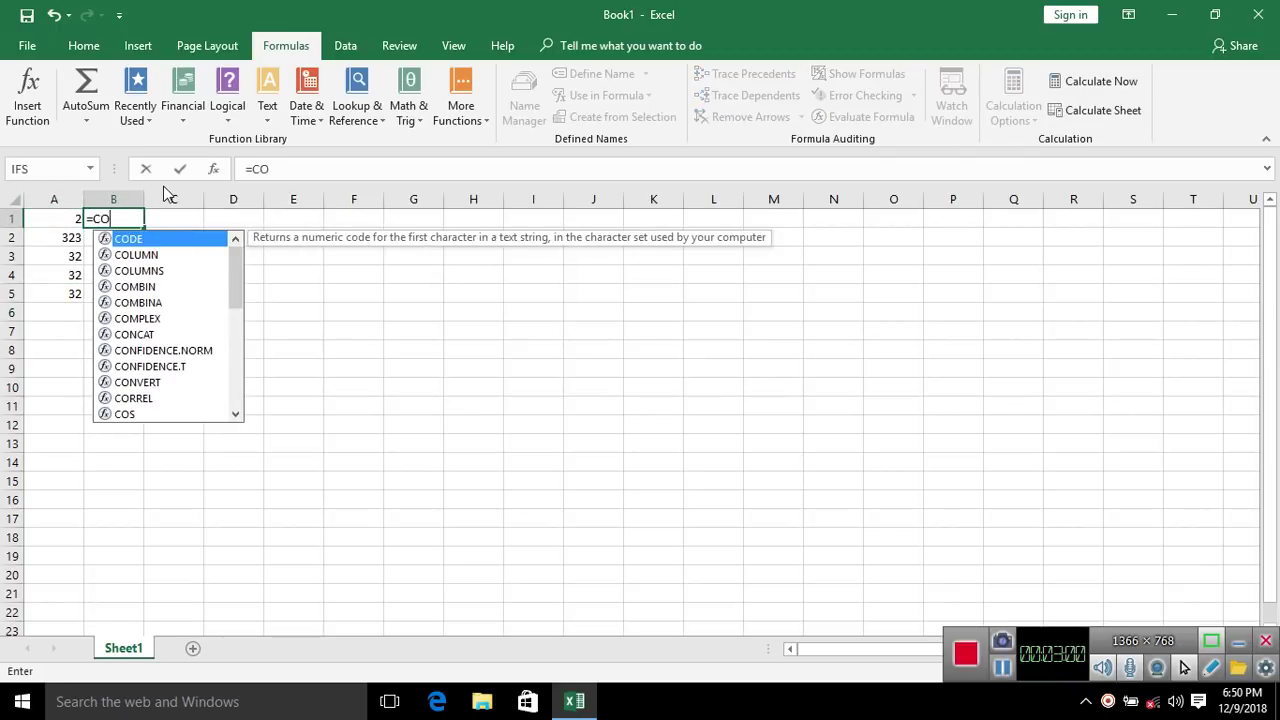
text(N)
key(Tab)
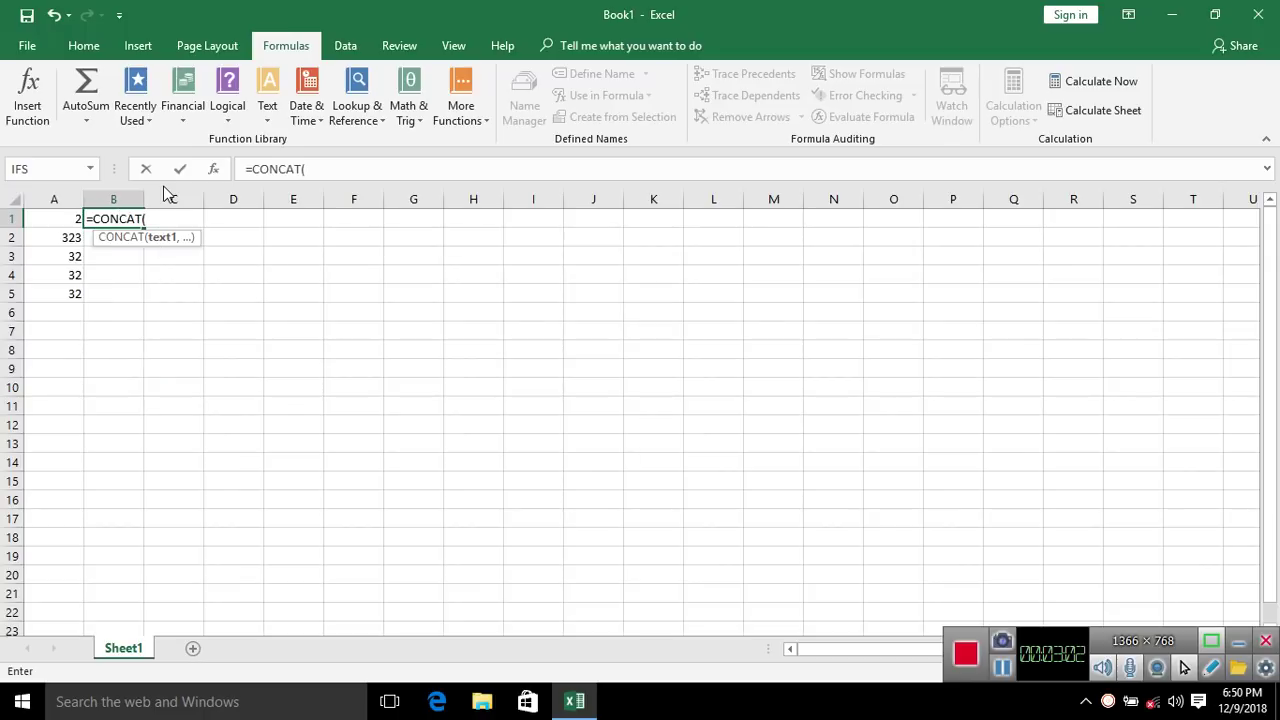
key(Left)
key(ctrl+shift+Down)
key(ctrl+shift+Up)
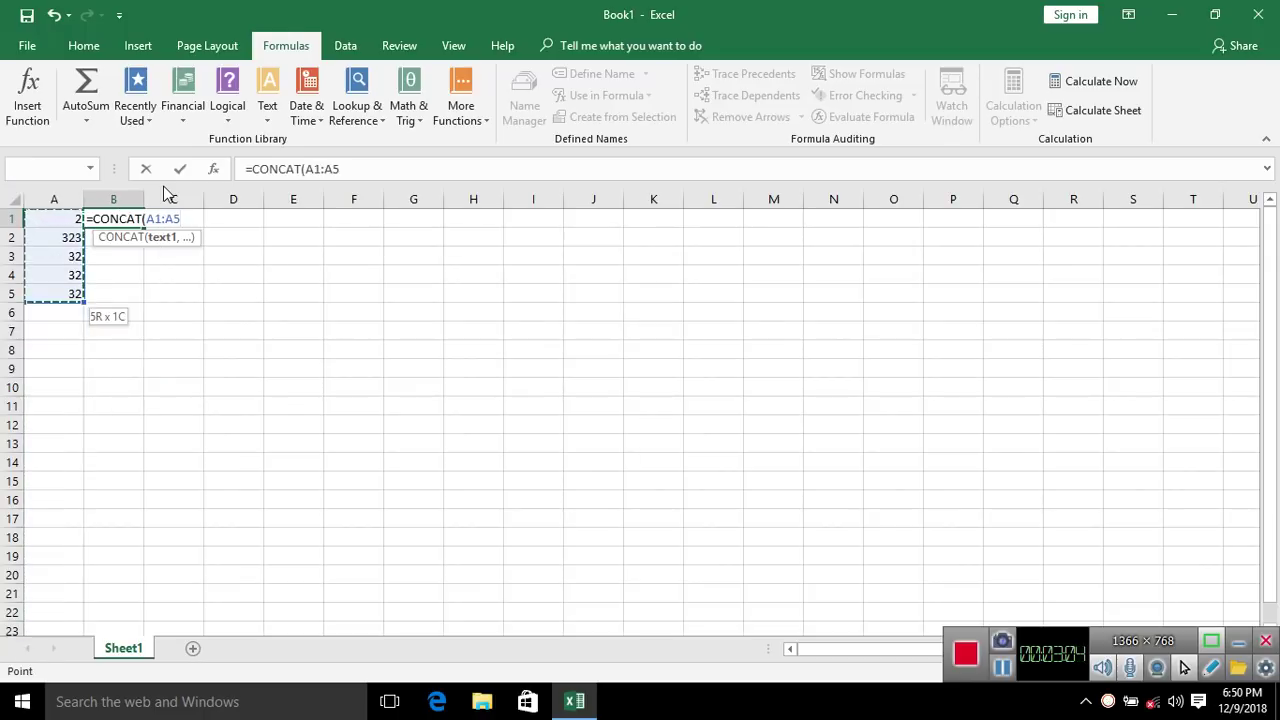
key(Return)
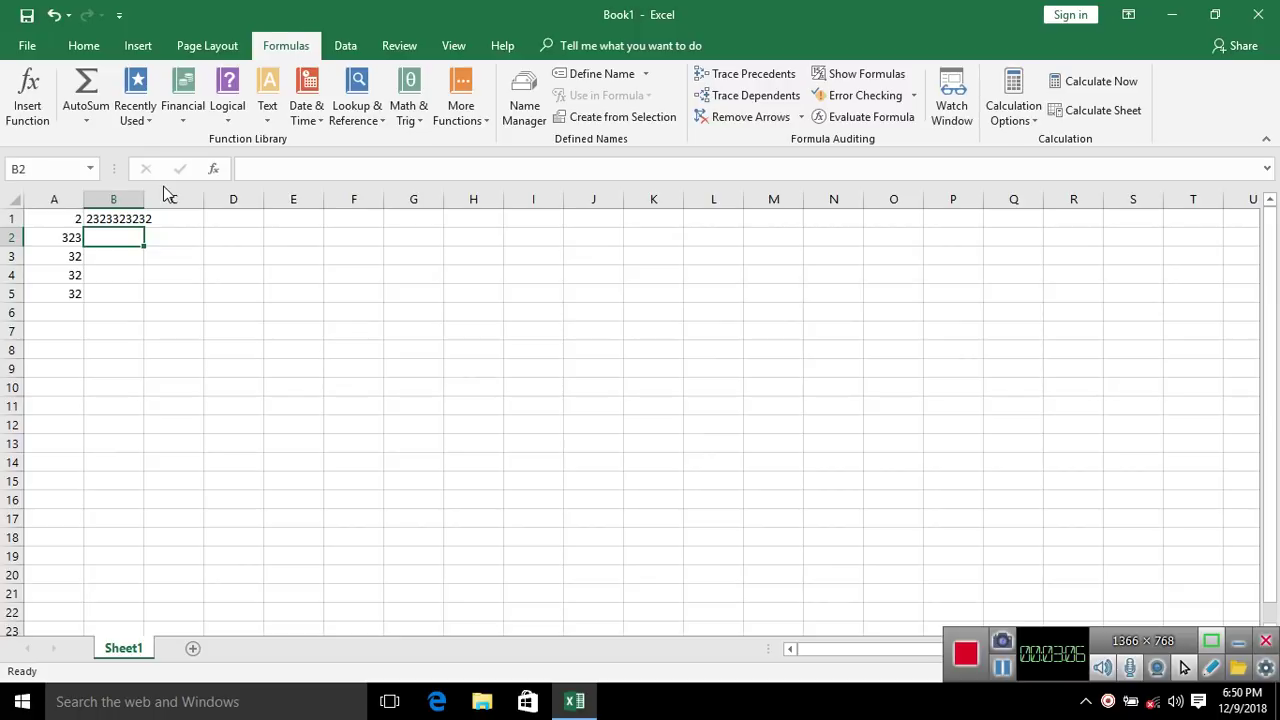
Start a TEXTJOIN formula in B2, then delete the misplaced arguments.
text(=)
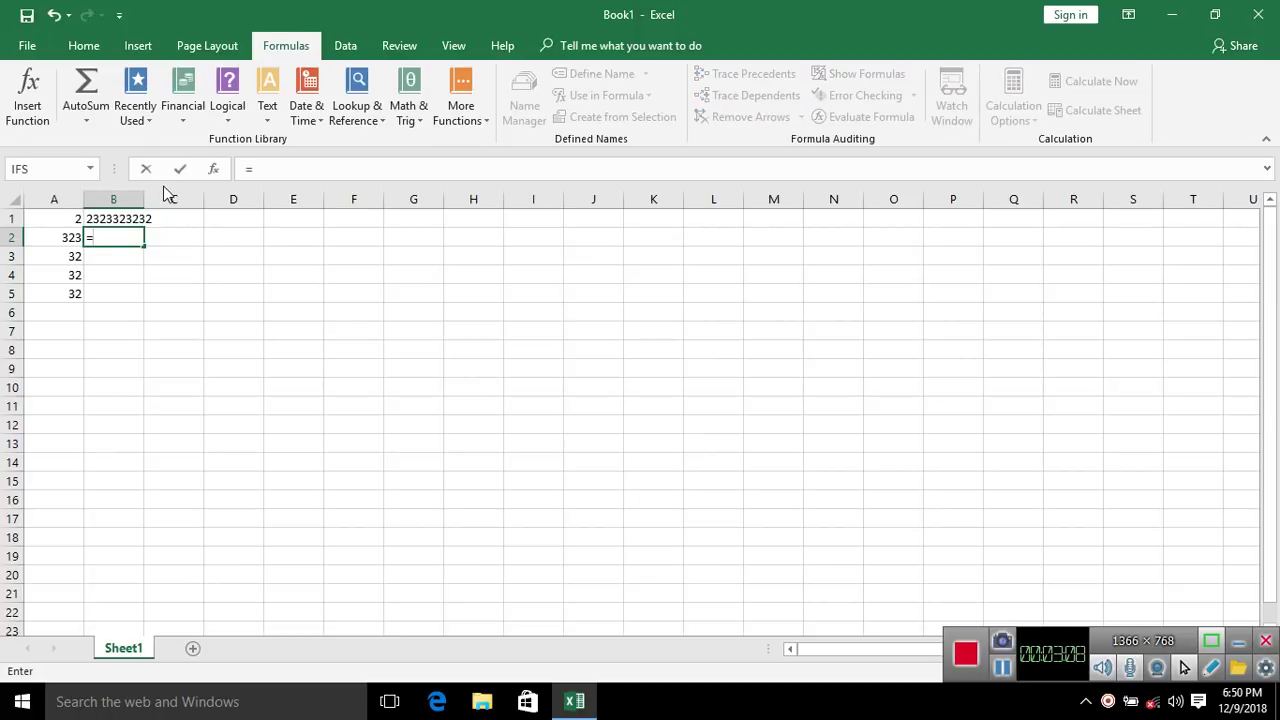
text(TE)
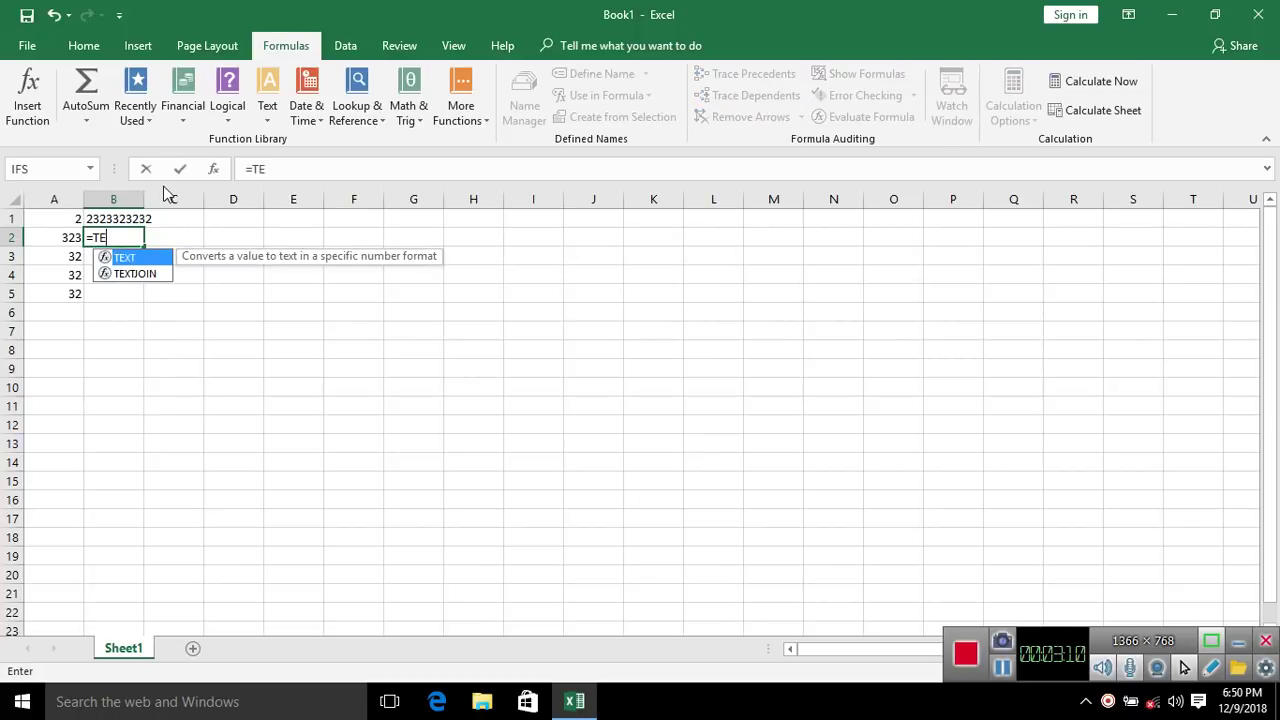
key(Down)
key(Tab)
key(Left)
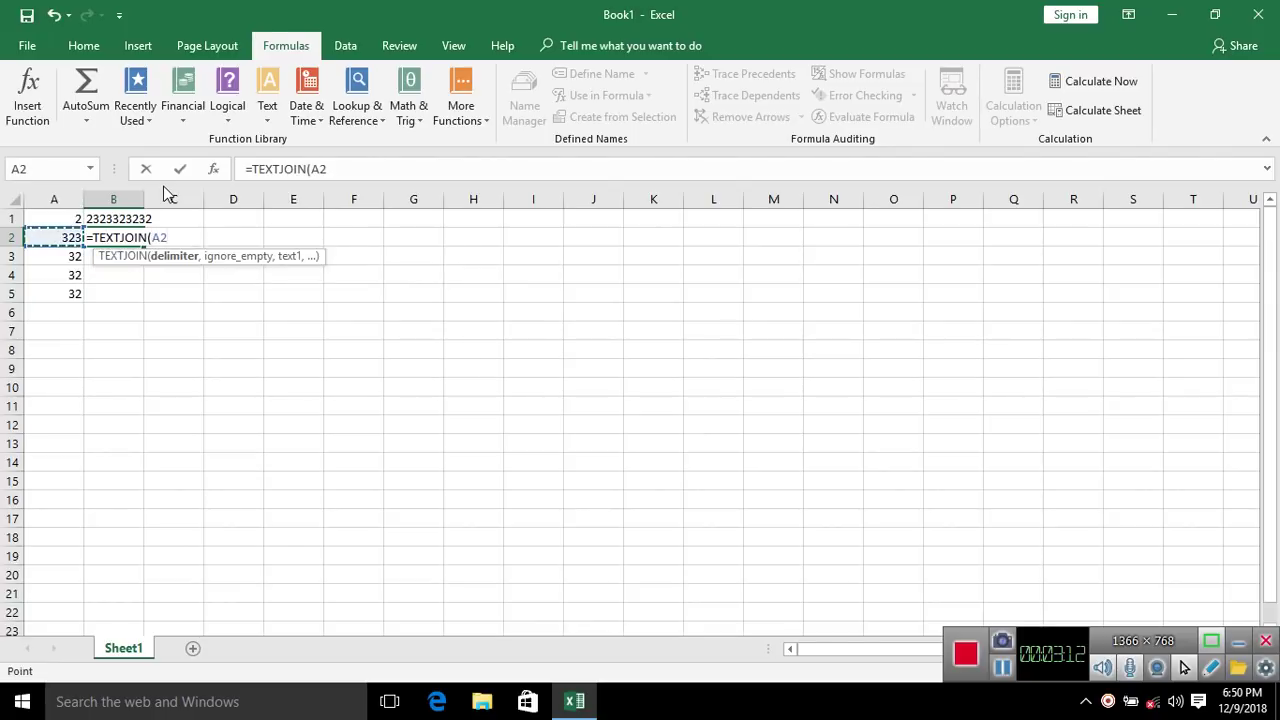
key(Up)
key(shift+Down)
key(shift+Down)
key(shift+Down)
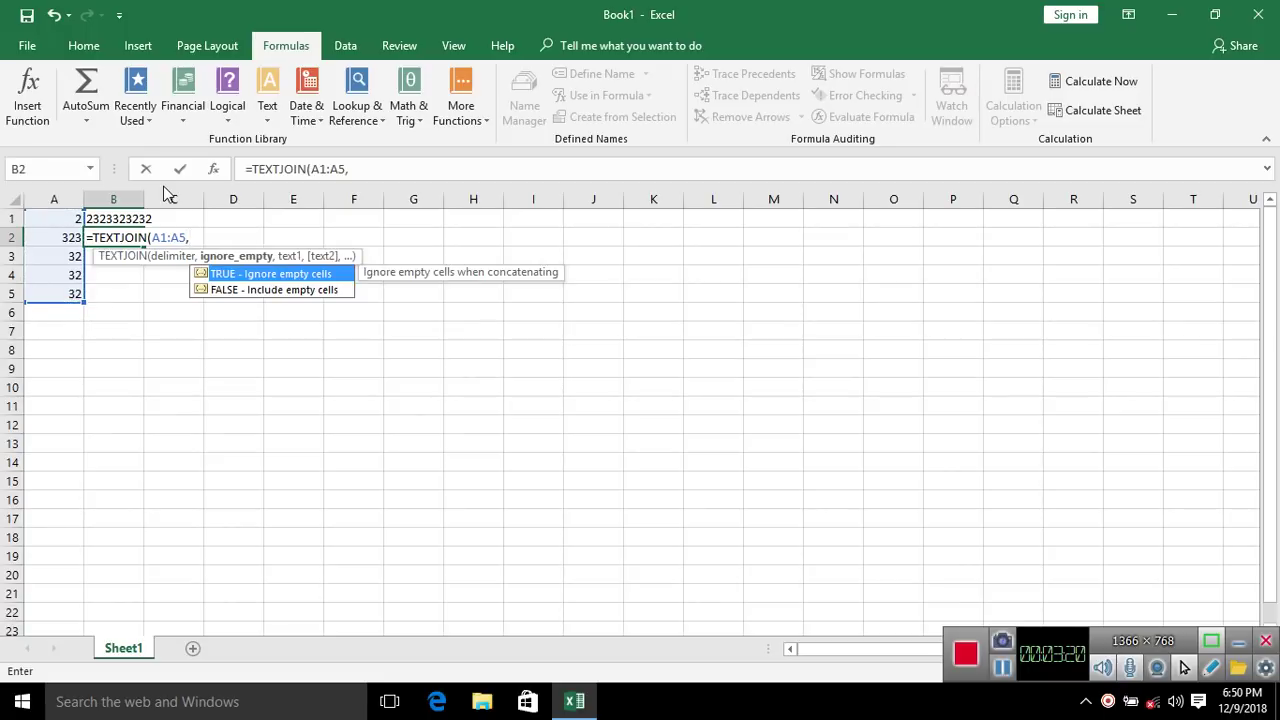
key(Tab)
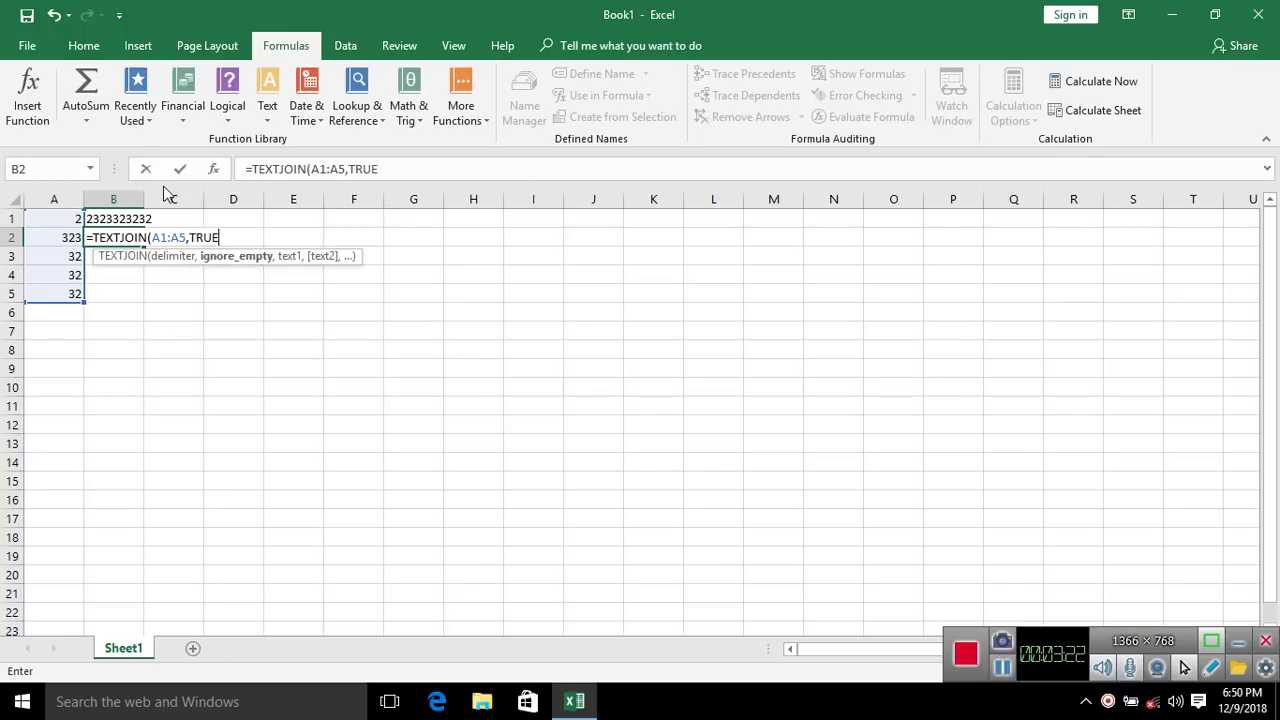
text(,)
key(BackSpace)
key(BackSpace)
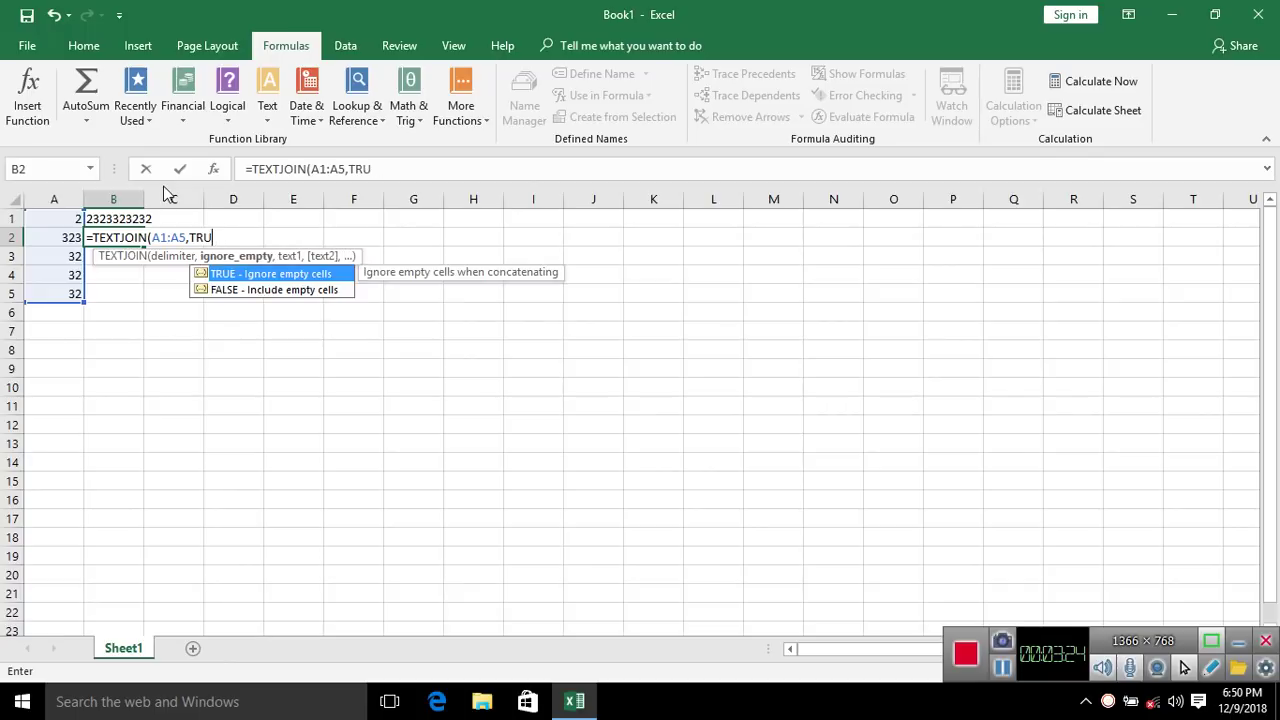
key(BackSpace)
key(BackSpace)
key(BackSpace)
key(BackSpace)
key(BackSpace)
key(BackSpace)
key(BackSpace)
key(BackSpace)
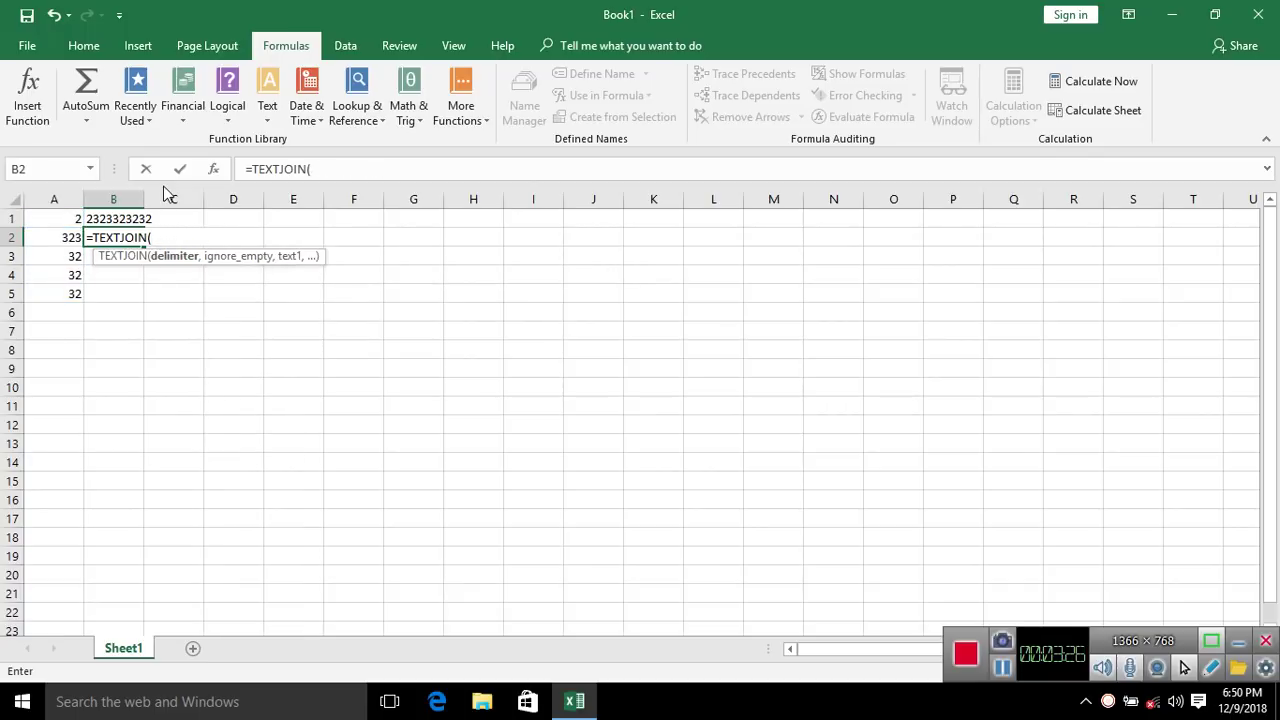
Complete B2 as =TEXTJOIN(,TRUE,A1:A5) and check the result.
text(,)
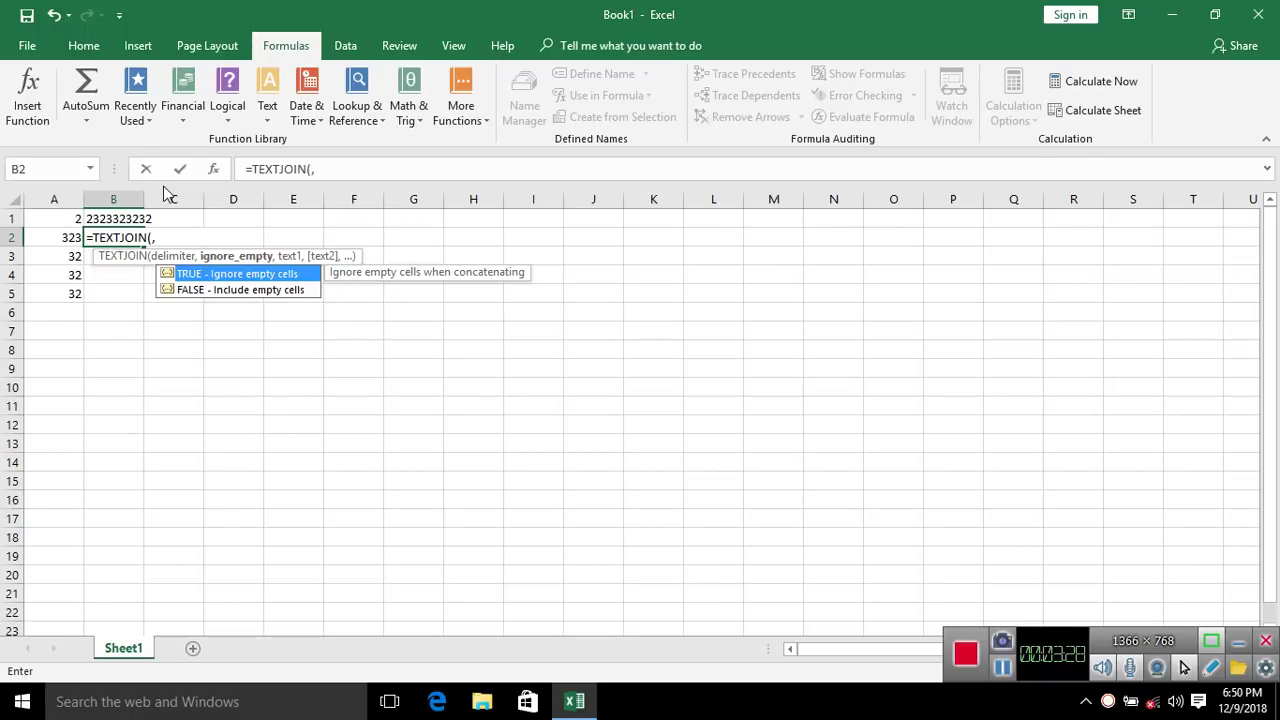
key(Tab)
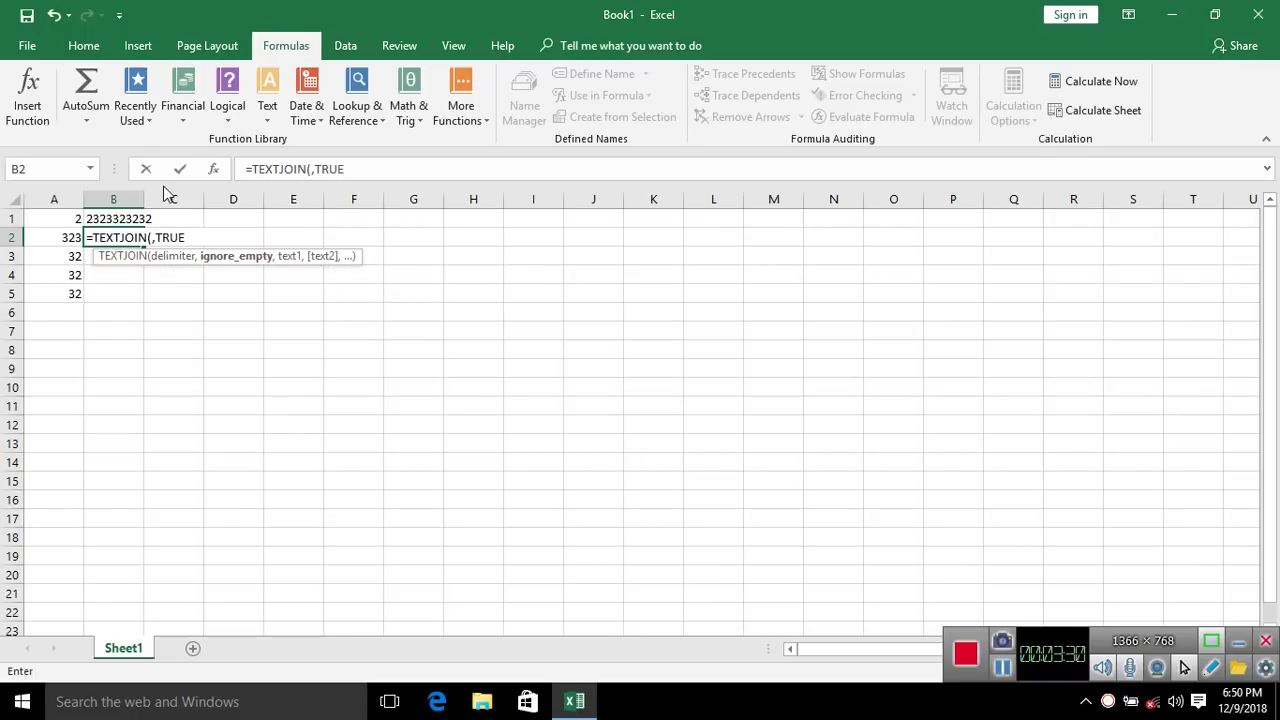
text(,)
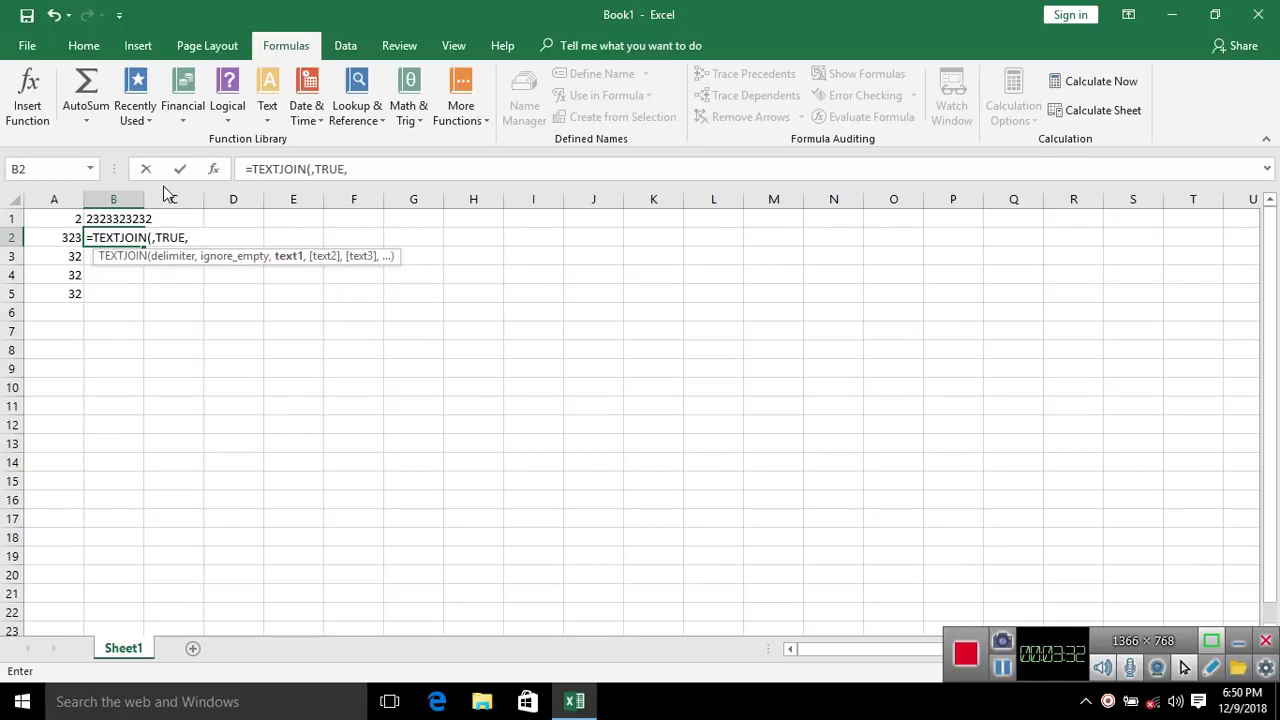
key(Up)
key(Left)
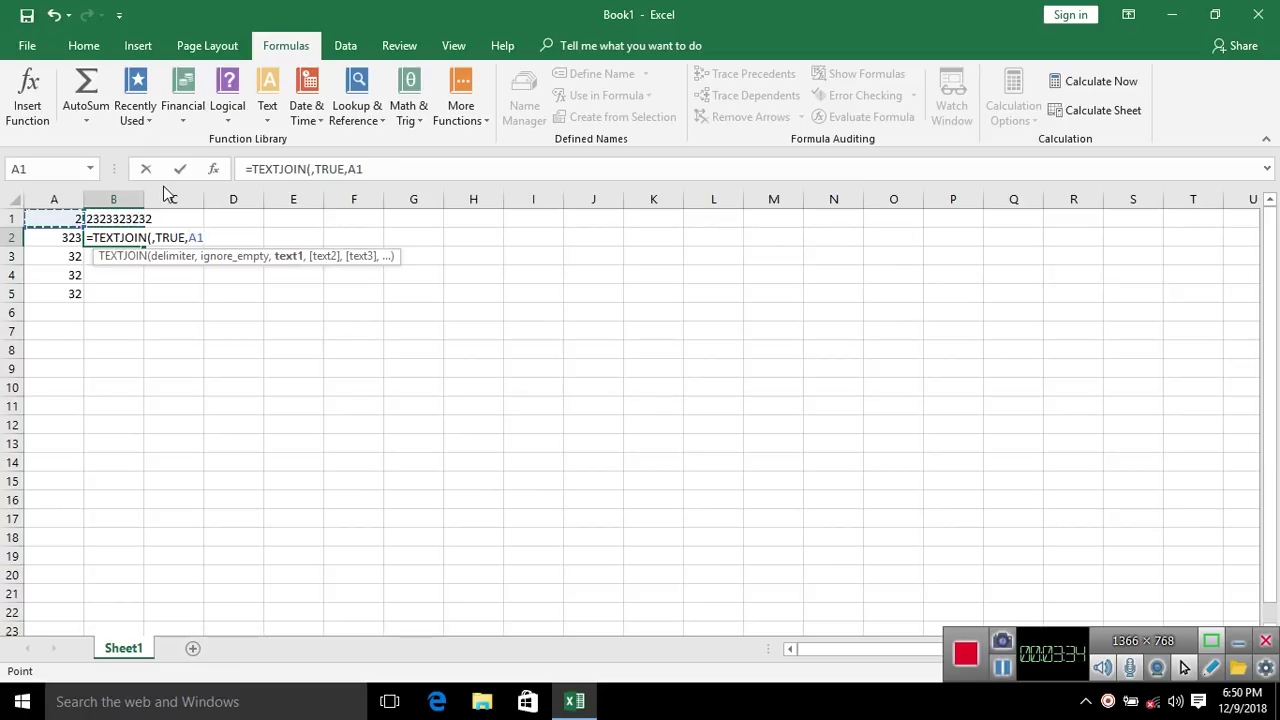
key(shift+Down)
key(shift+Down)
key(shift+Down)
key(Return)
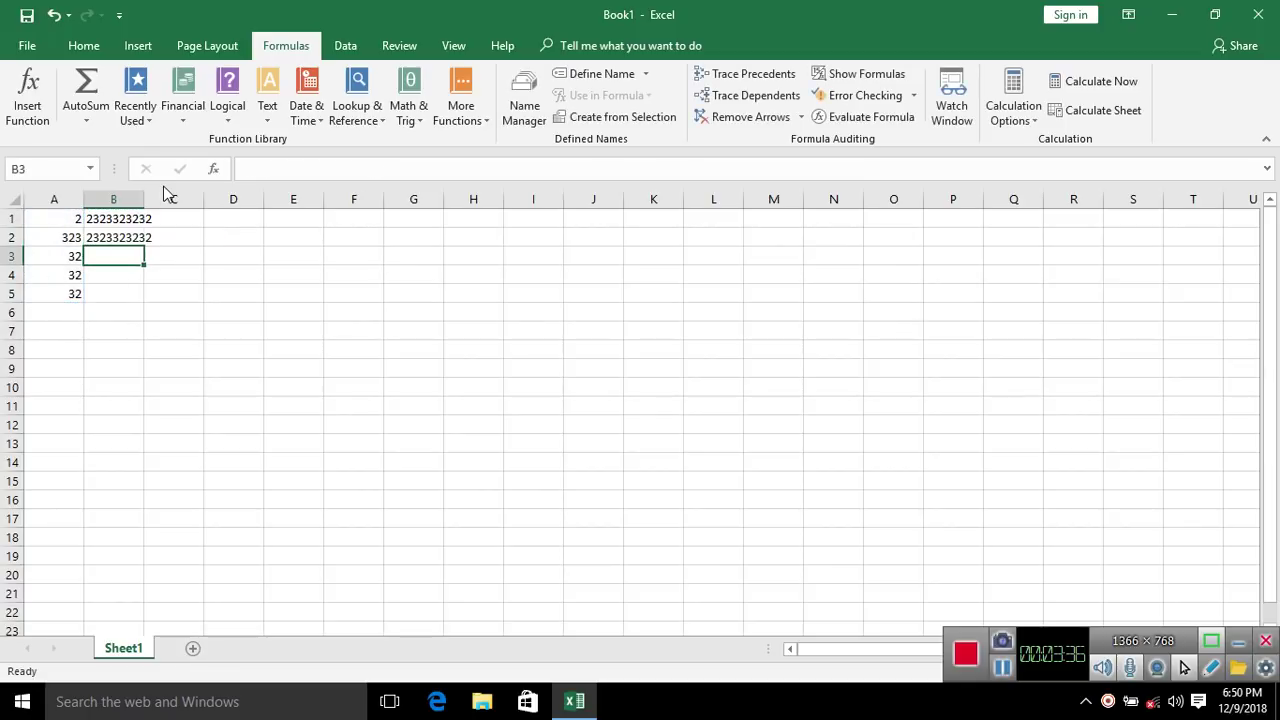
key(Up)
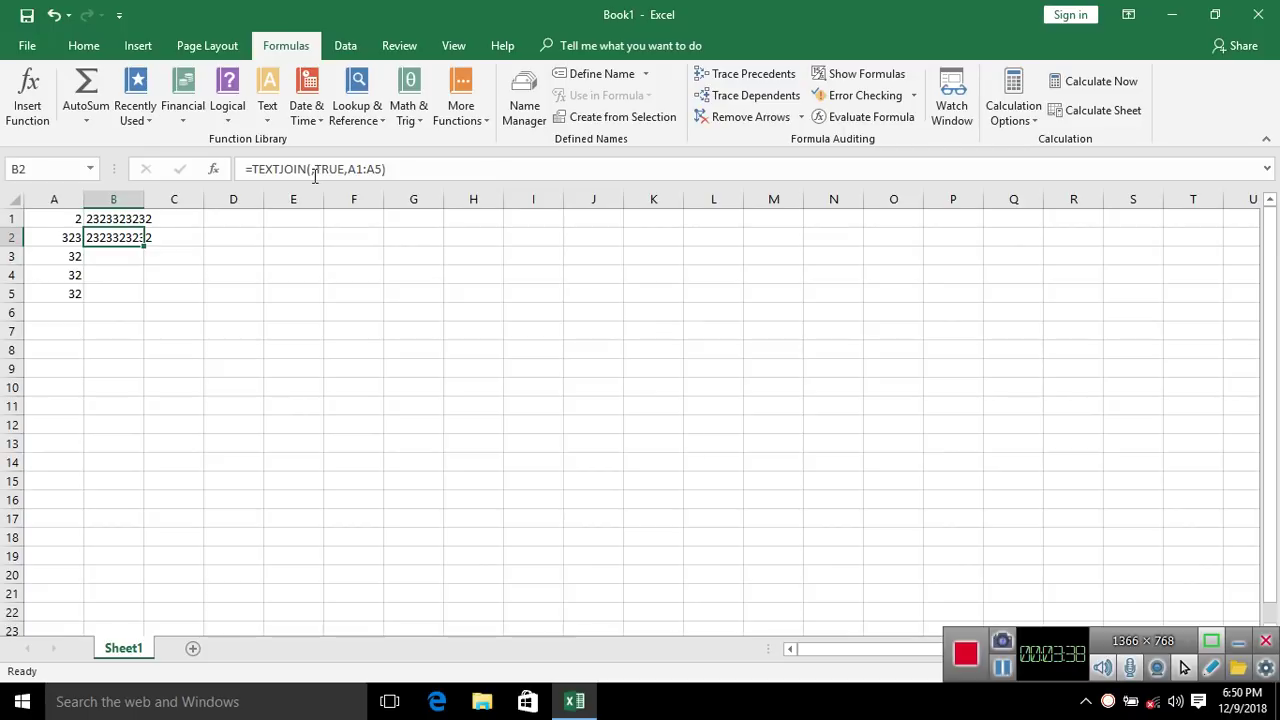
Insert a "," delimiter into B2's TEXTJOIN and dismiss the resulting formula error.
click(312, 170)
text(",)
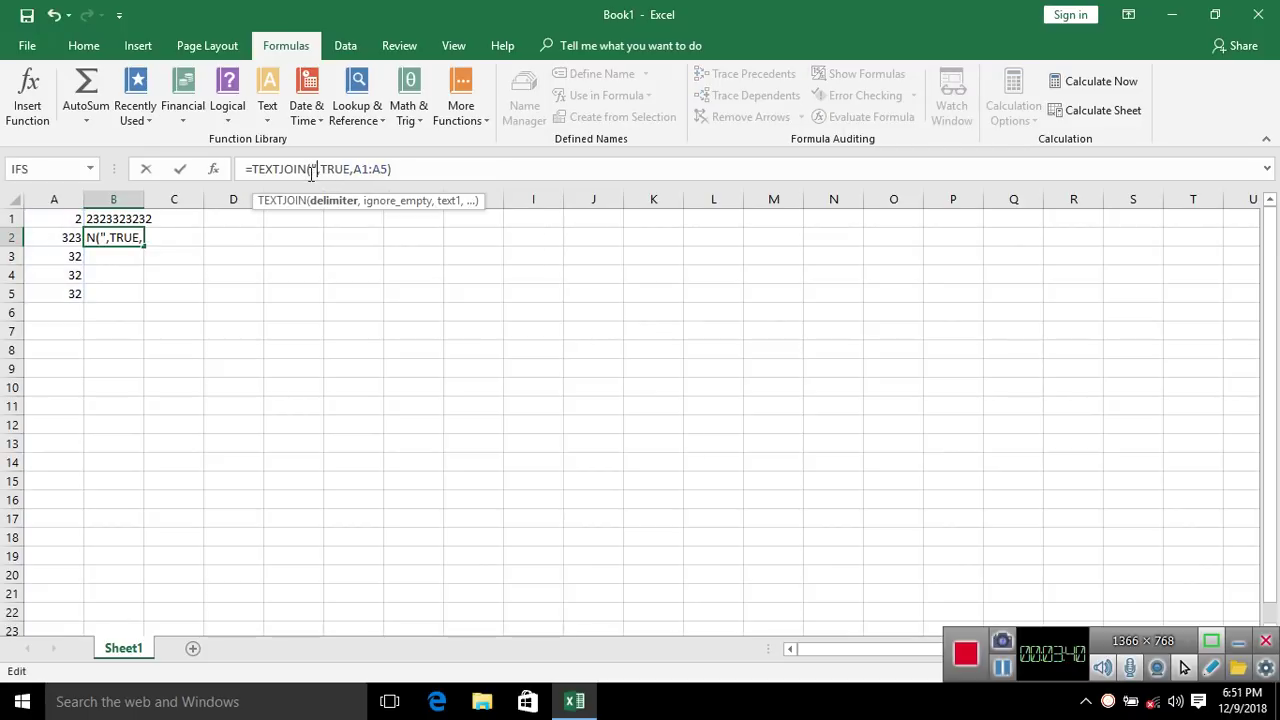
key(End)
text(")
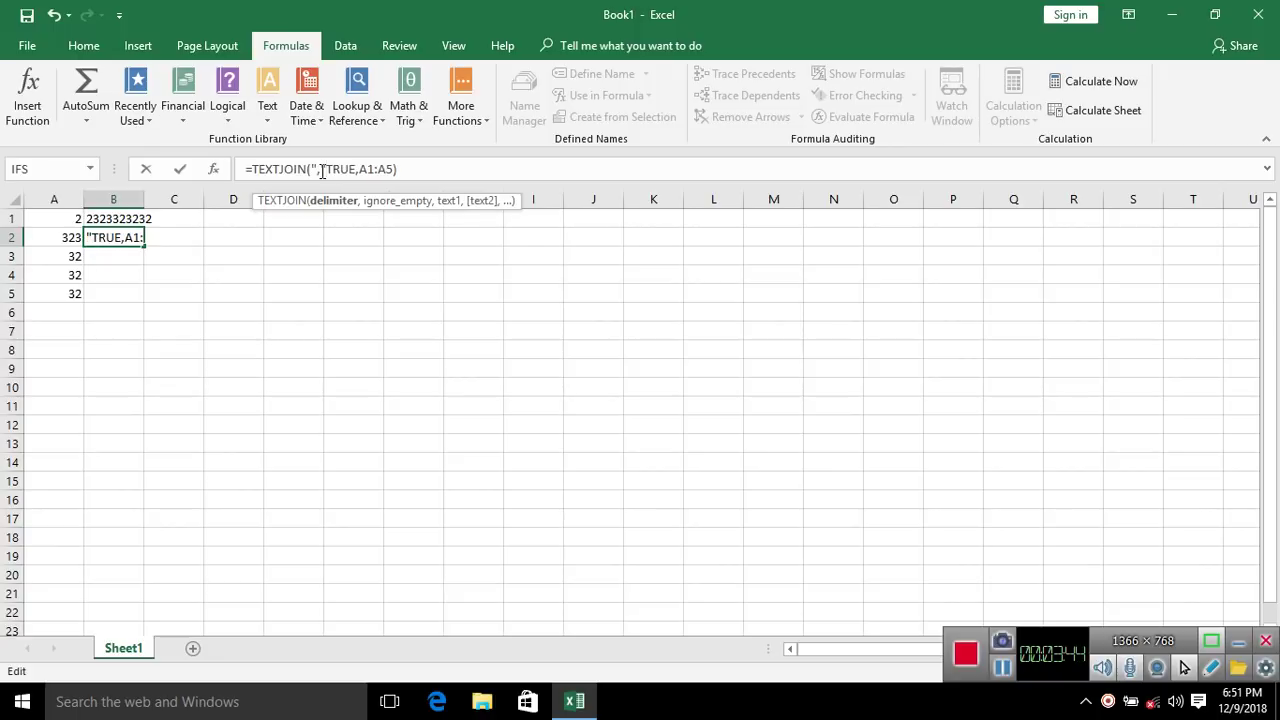
key(Return)
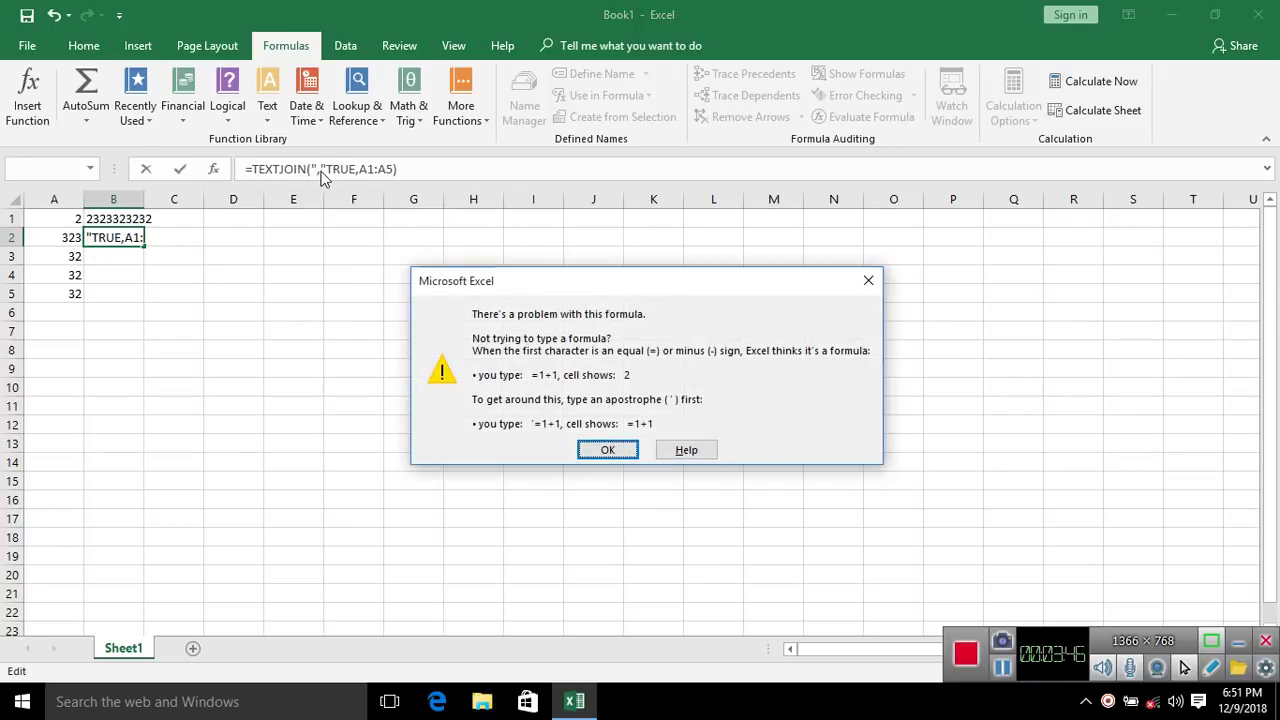
key(Return)
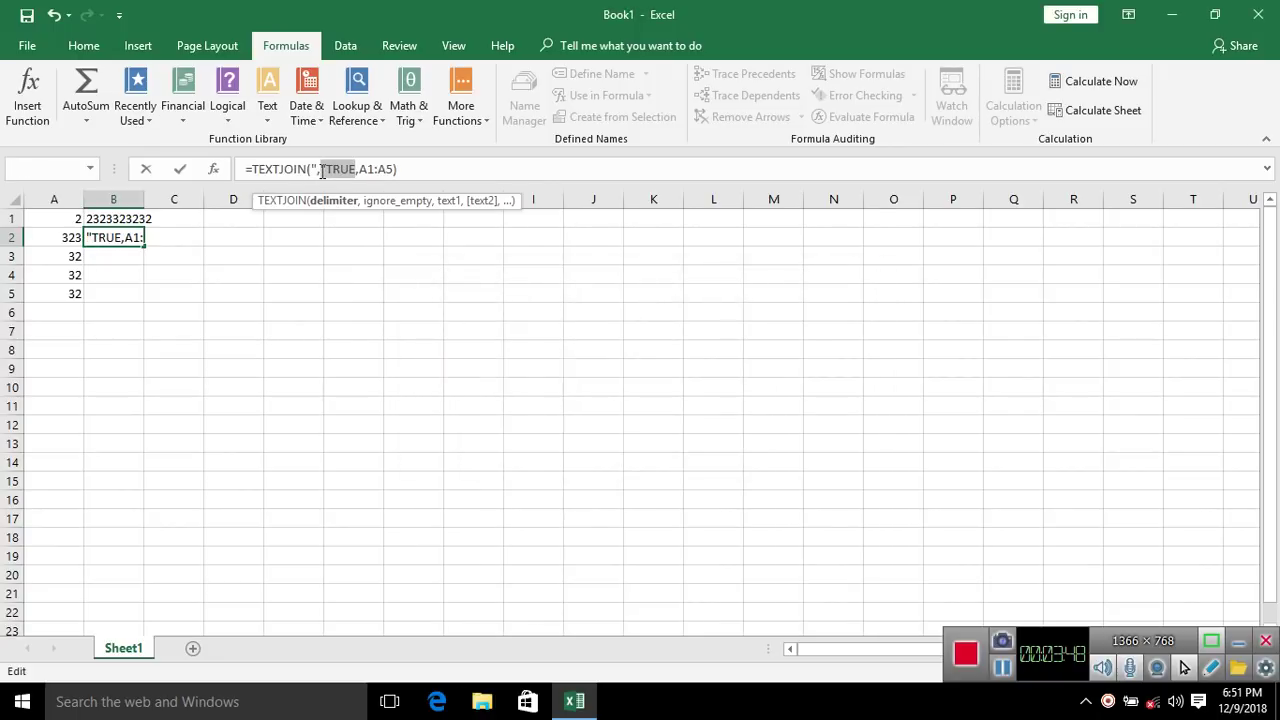
Add the missing comma after the delimiter so B2 shows 2,323,32,32,32.
click(329, 169)
text(,)
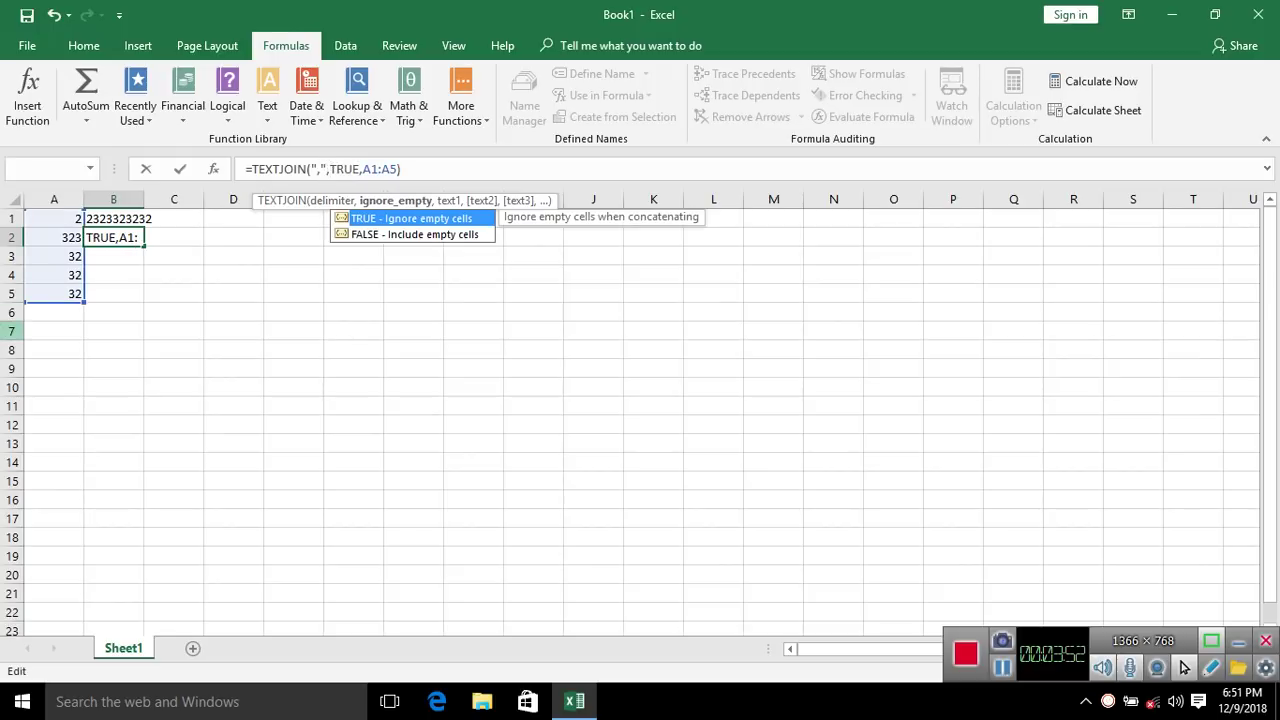
key(Return)
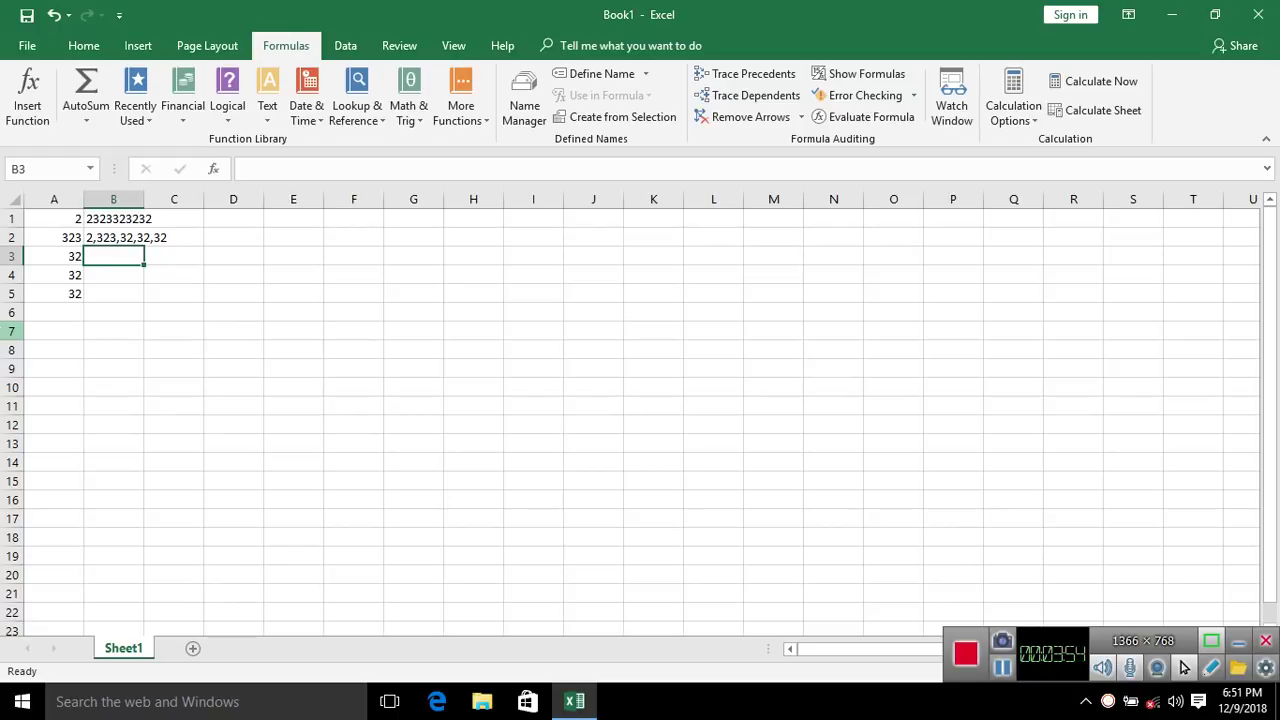
key(Up)
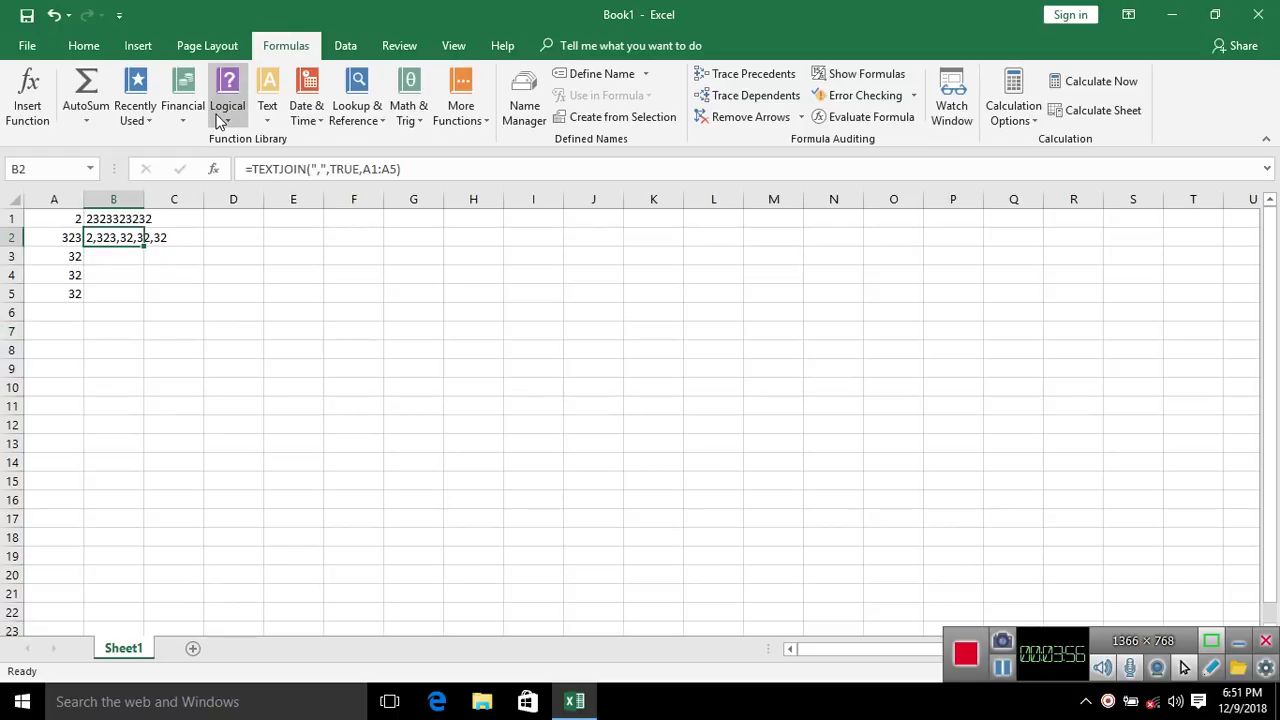
click(220, 120)
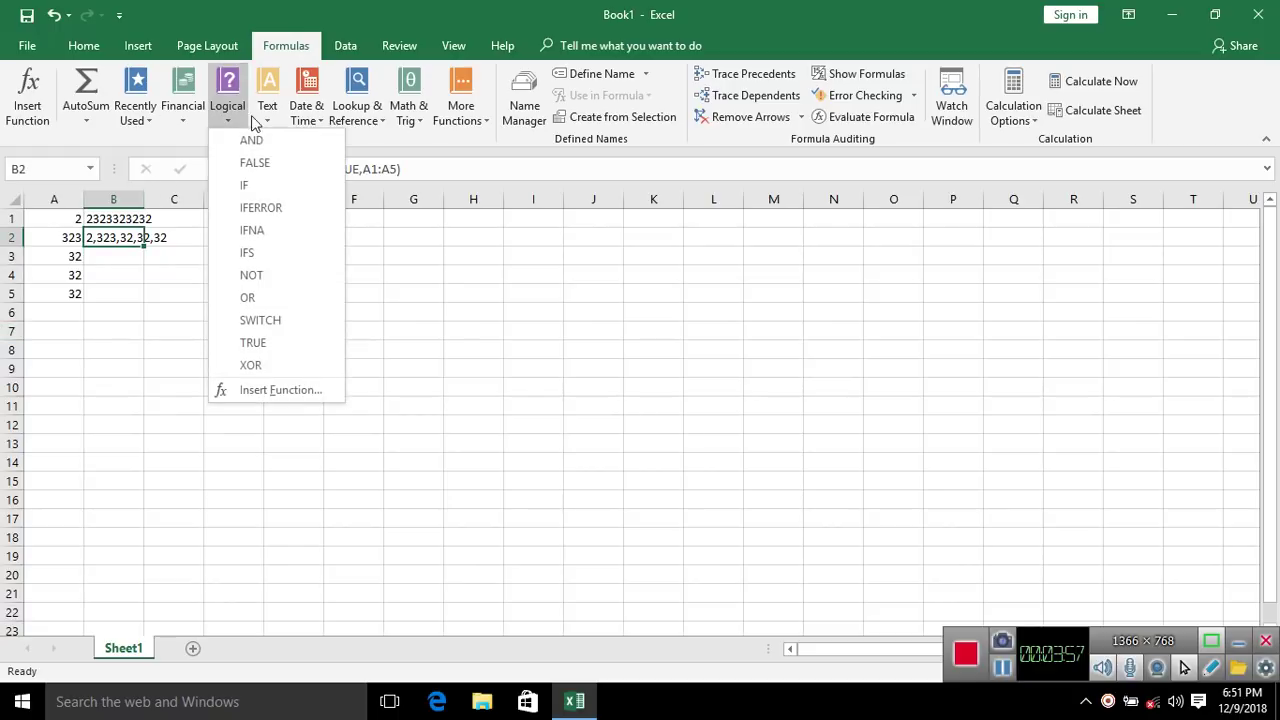
click(310, 122)
click(310, 122)
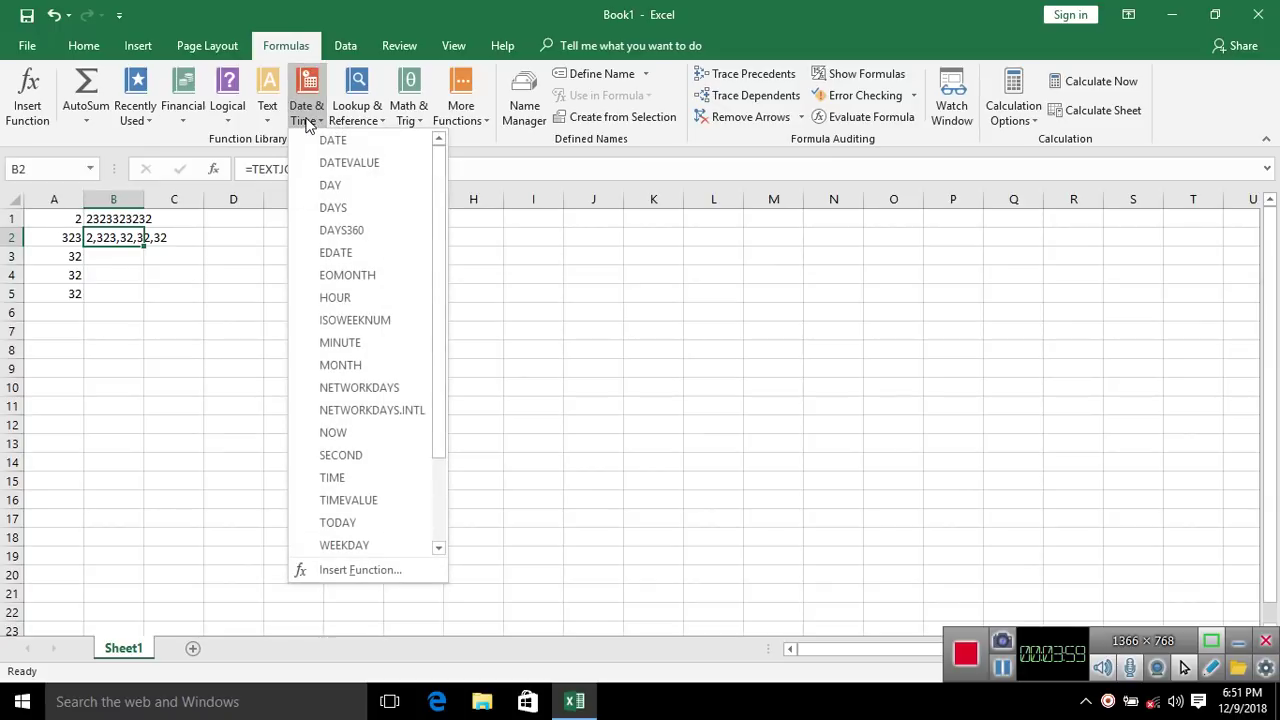
click(268, 111)
click(268, 111)
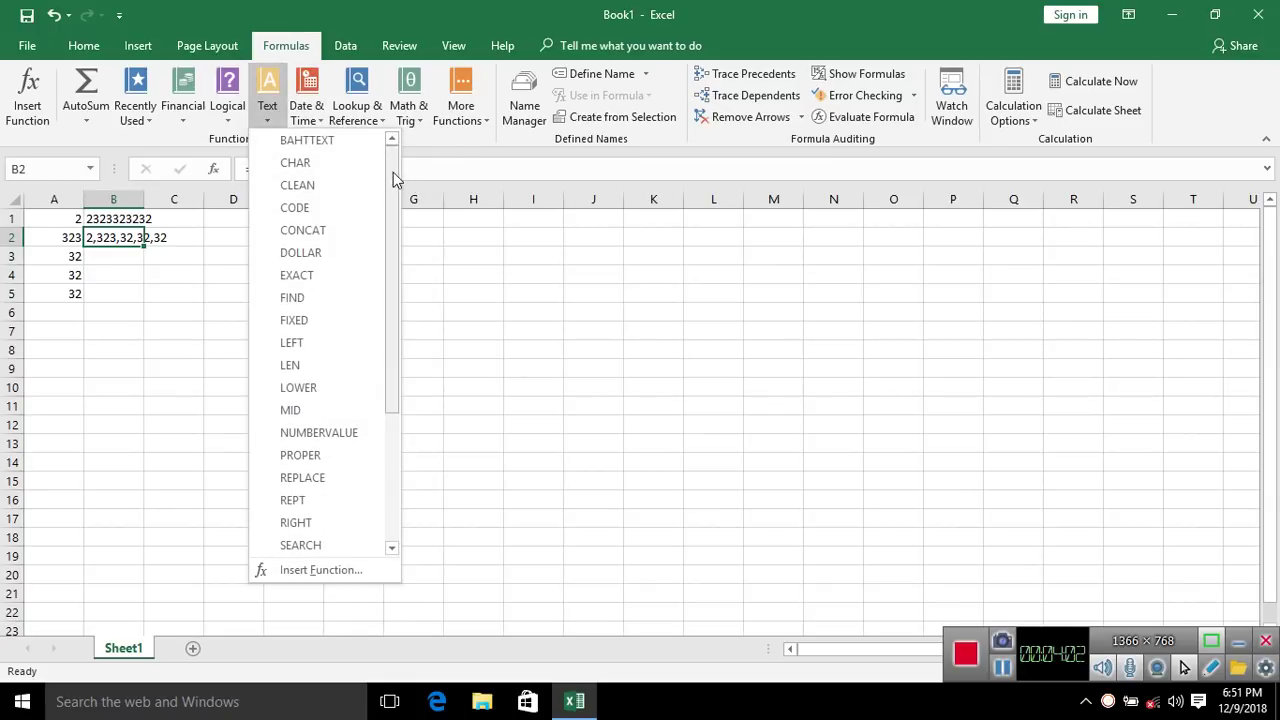
mouse_move(393, 175)
mouse_down()
mouse_move(388, 234)
mouse_move(413, 292)
mouse_move(405, 148)
mouse_up()
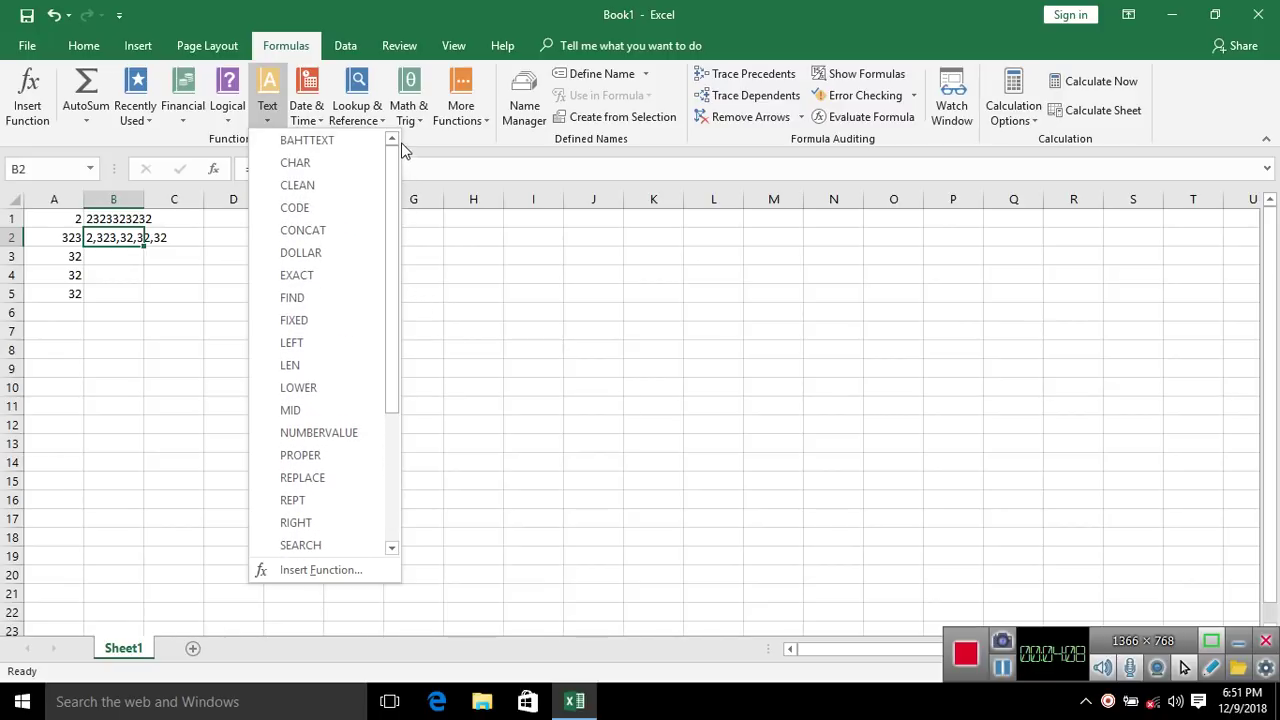
click(313, 122)
click(310, 118)
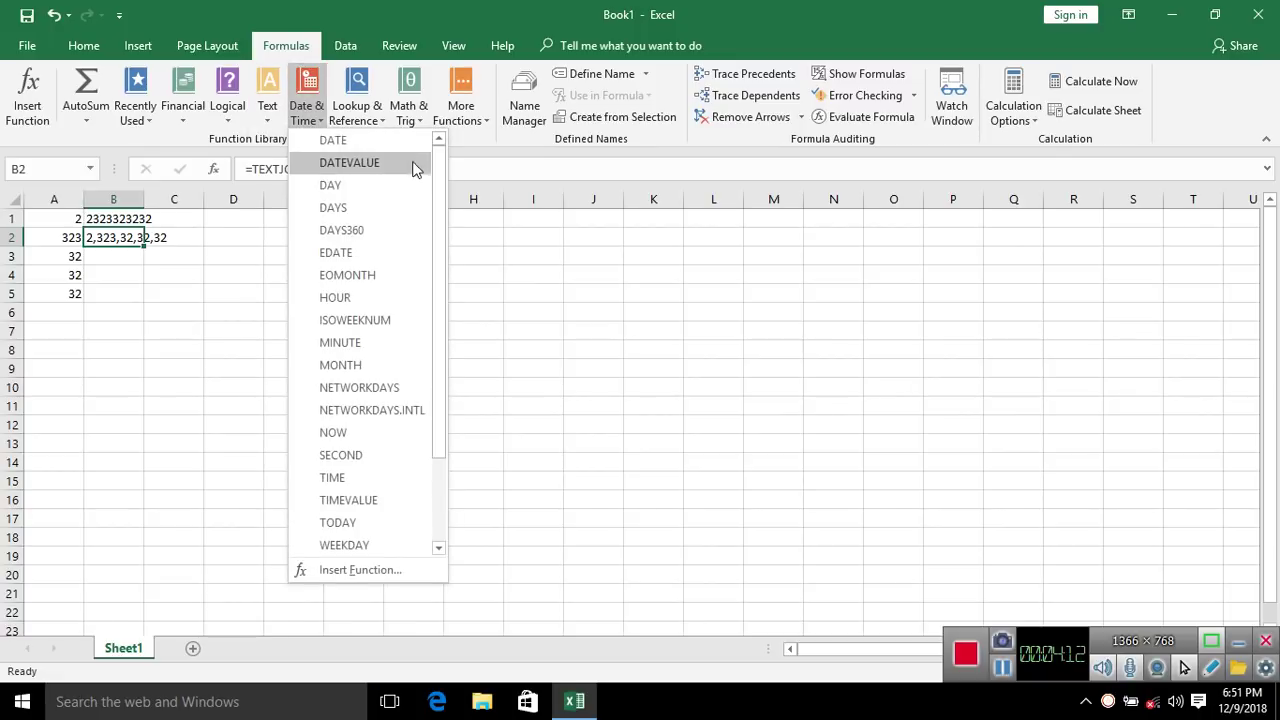
drag(443, 180, 433, 295)
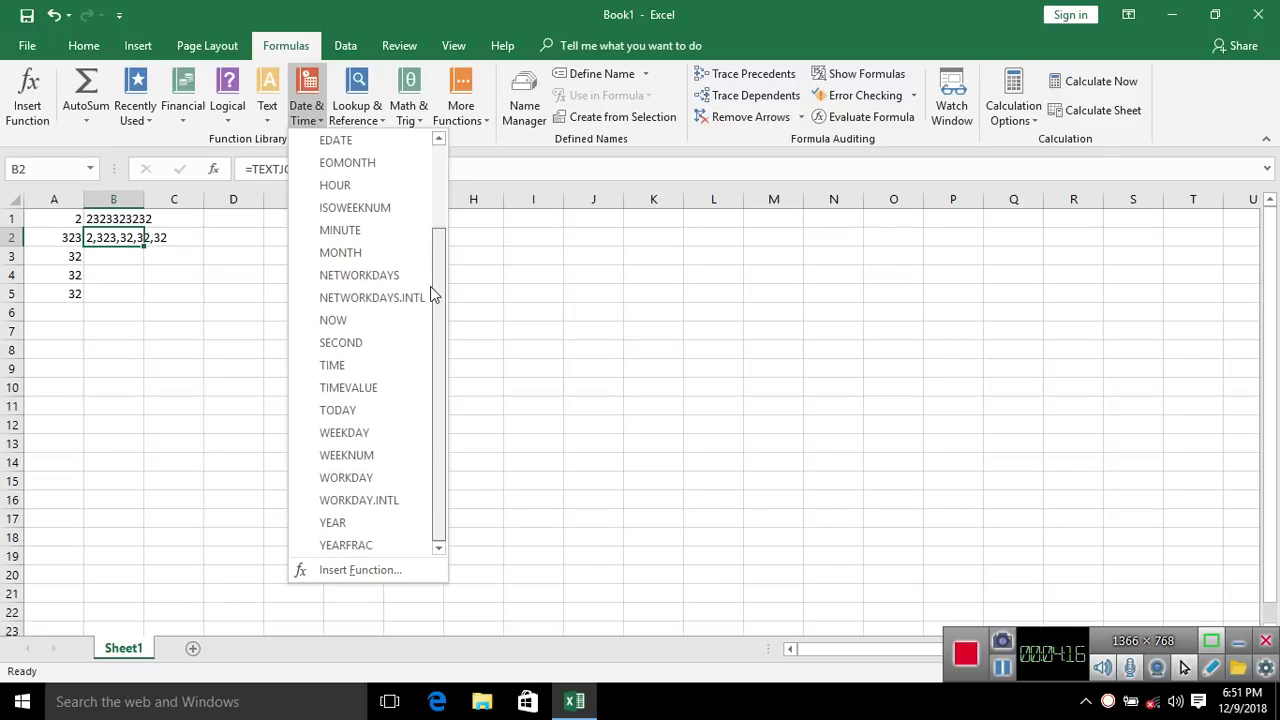
scroll(431, 290, up, 1)
scroll(431, 290, up, 2)
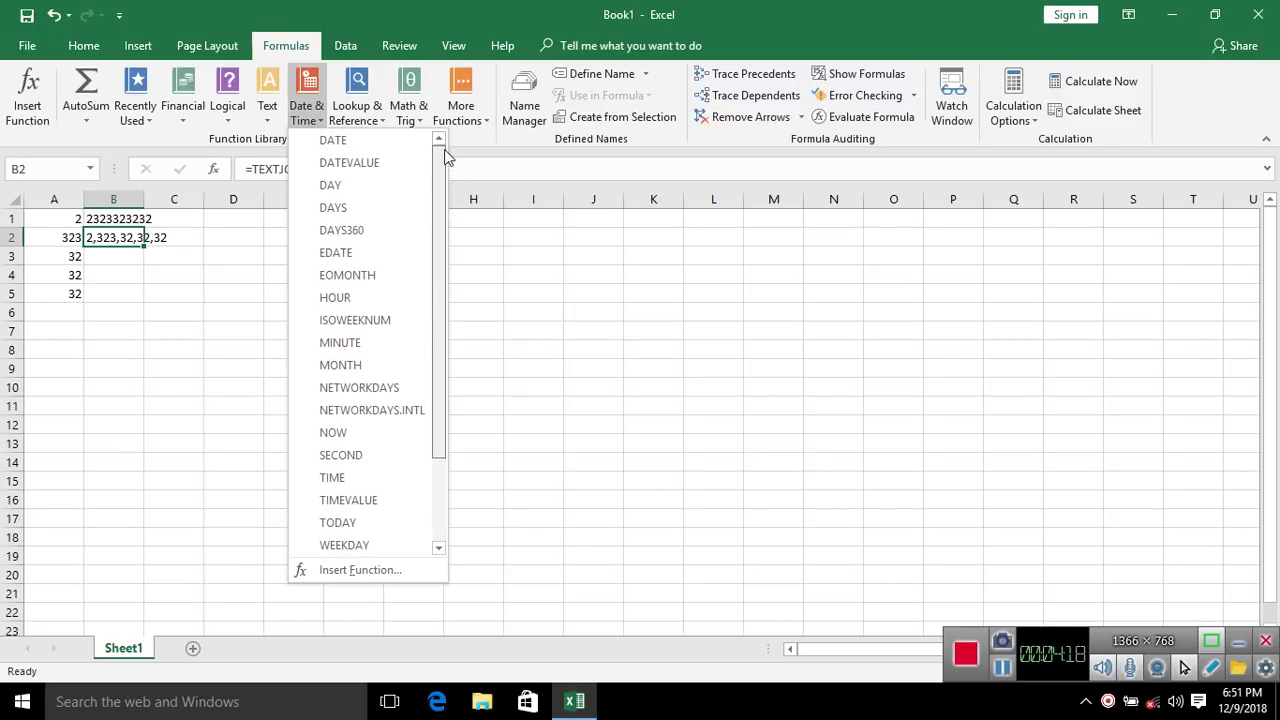
click(376, 111)
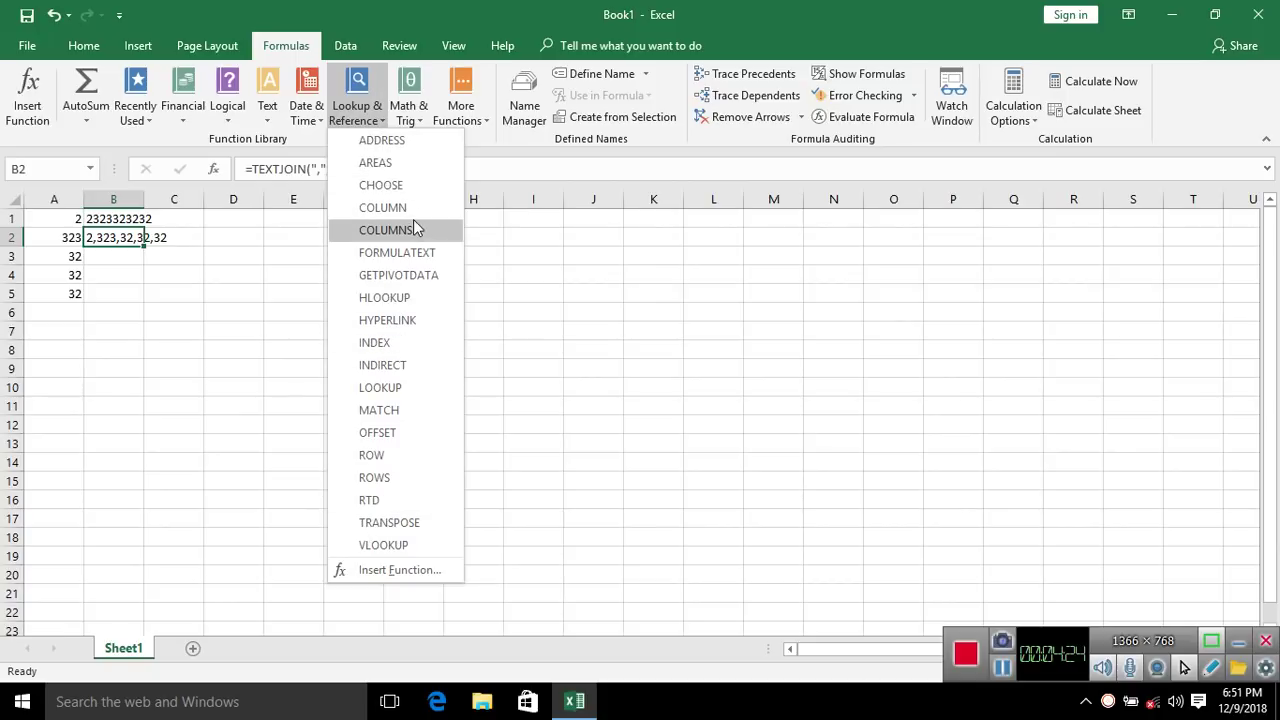
click(420, 108)
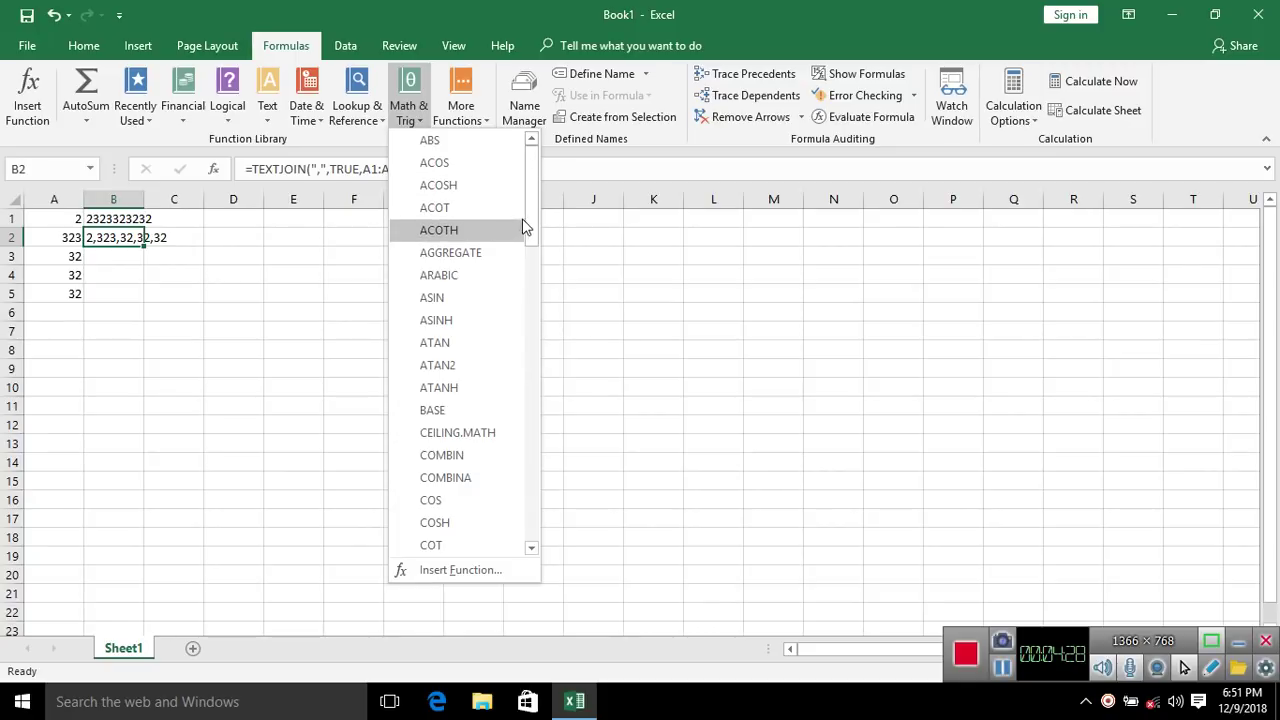
drag(536, 219, 521, 357)
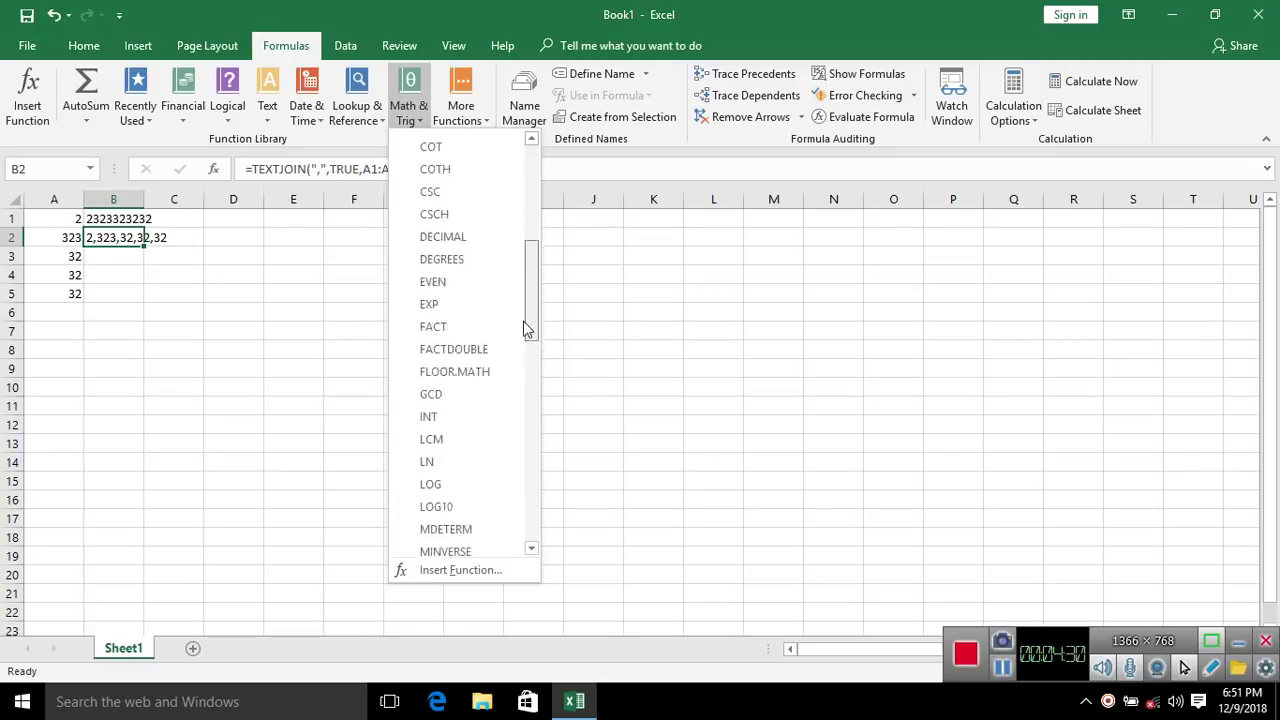
click(478, 120)
mouse_move(480, 139)
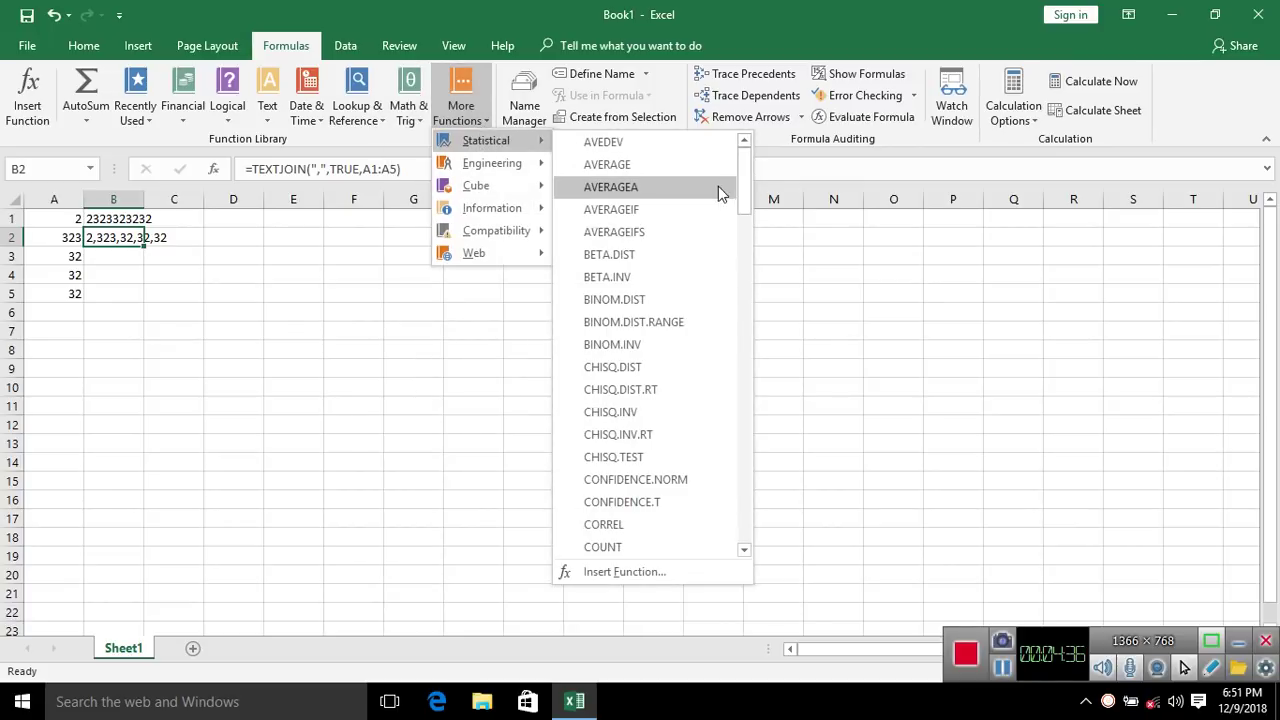
click(349, 298)
click(347, 292)
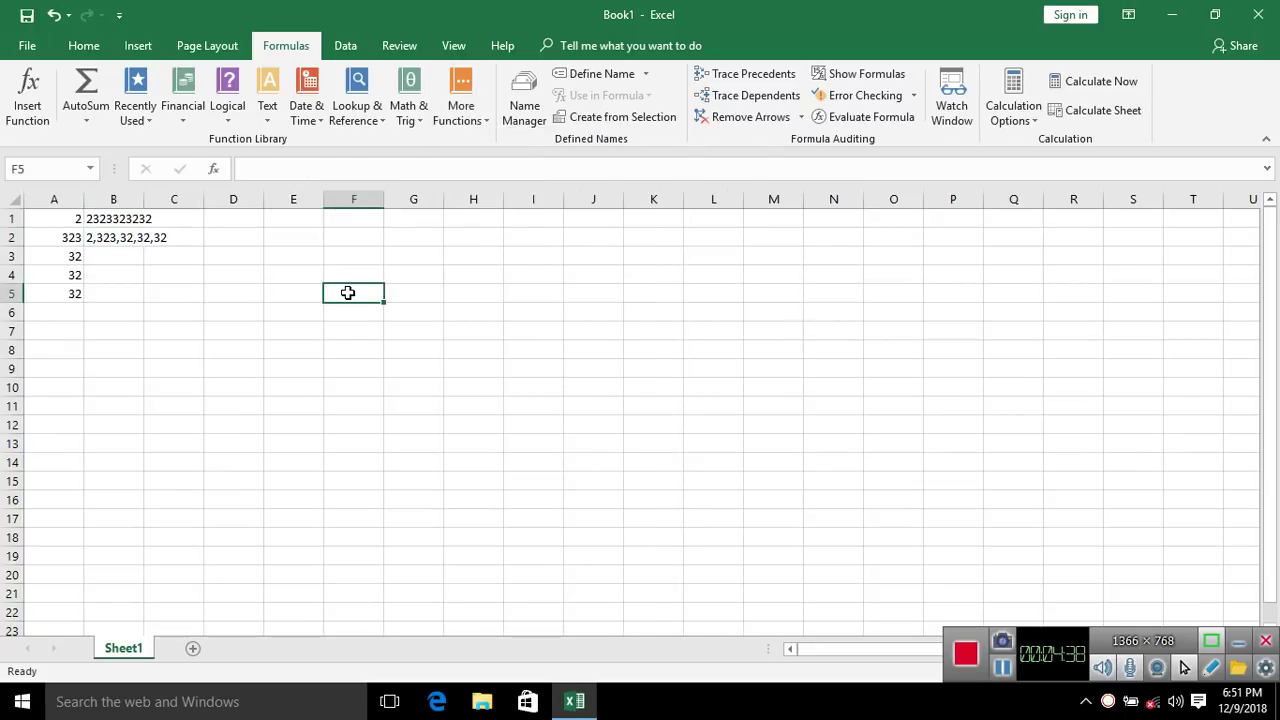
text(=MAX)
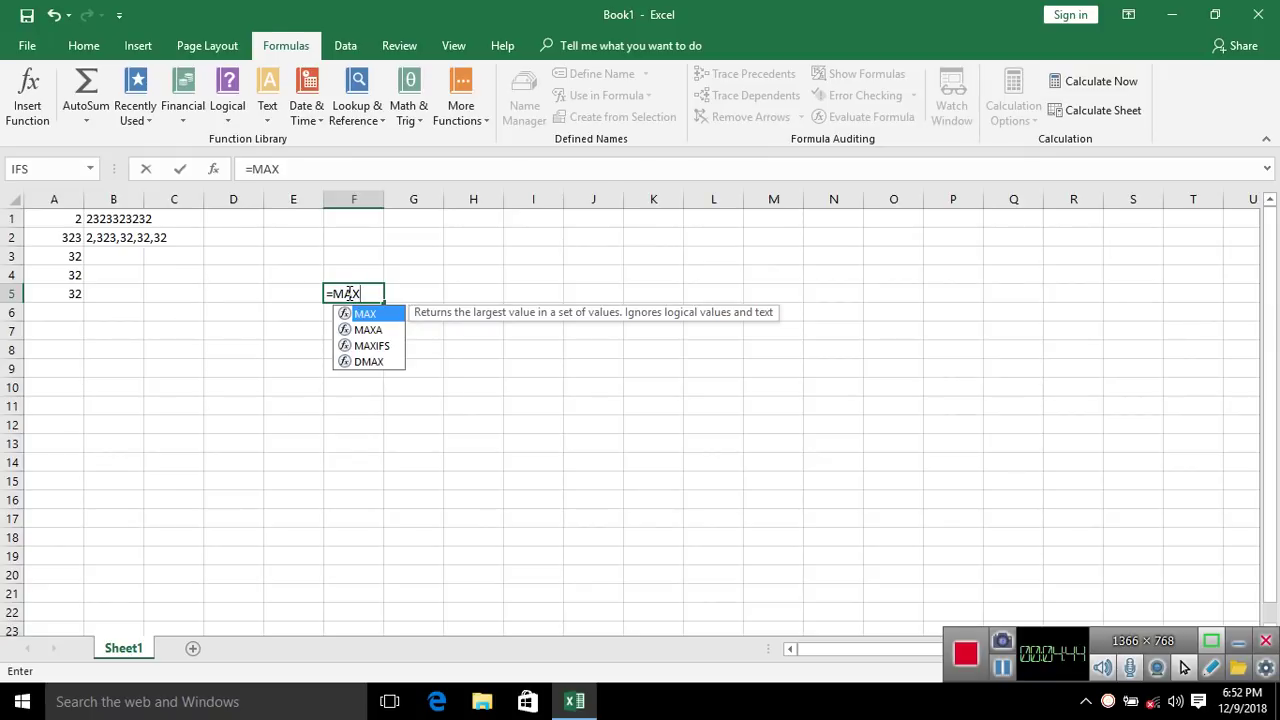
key(Down)
key(Down)
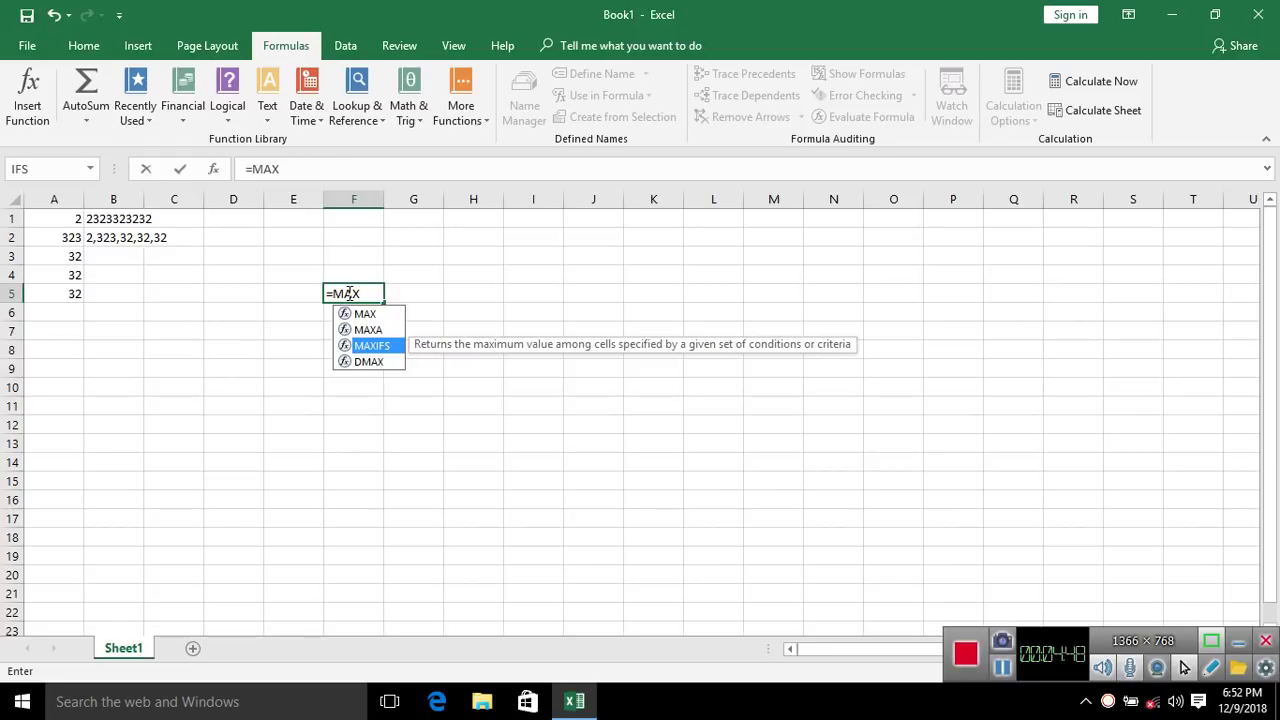
key(BackSpace)
key(BackSpace)
key(BackSpace)
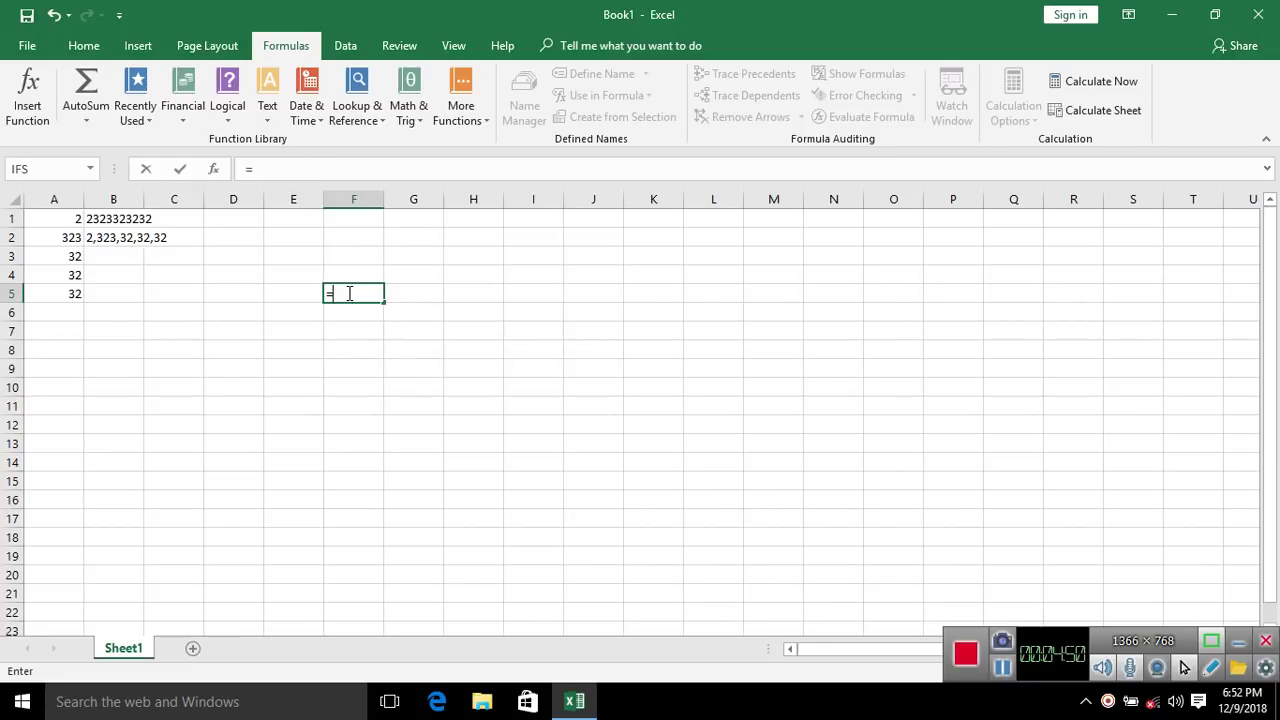
key(BackSpace)
key(Escape)
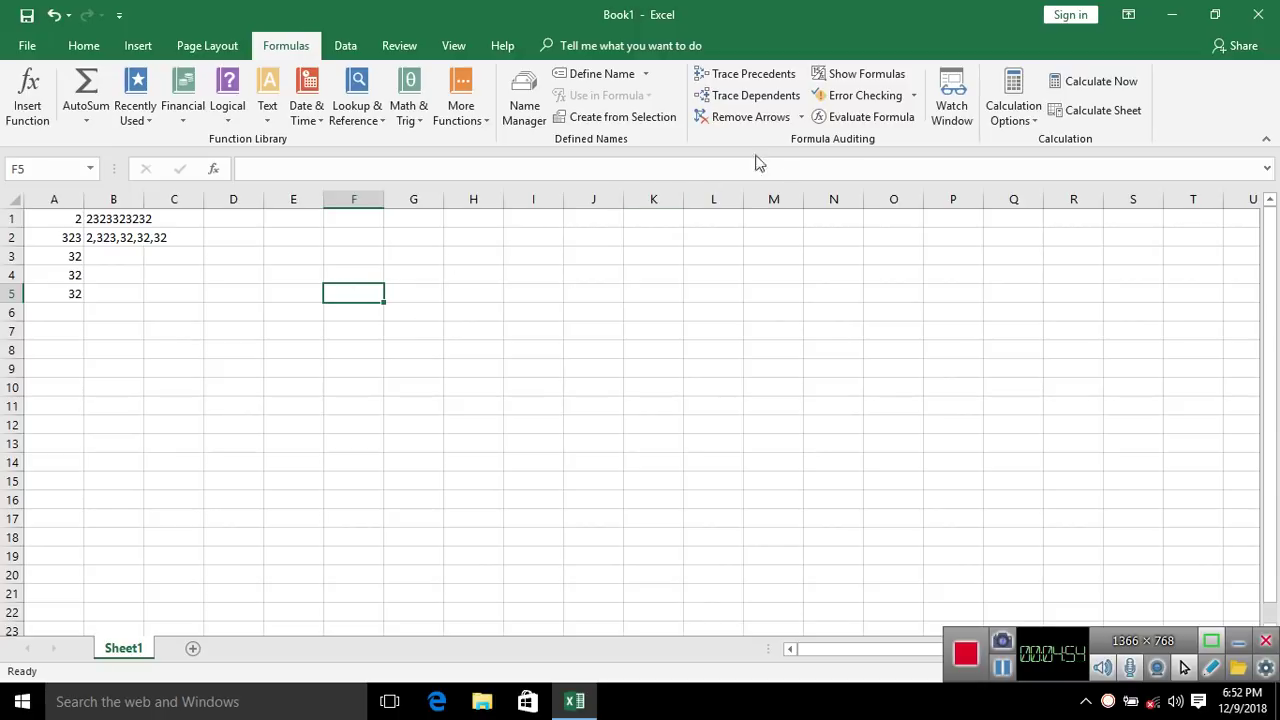
On the Data tab, dismiss the import tip and browse Get Data and What-If Analysis.
click(342, 48)
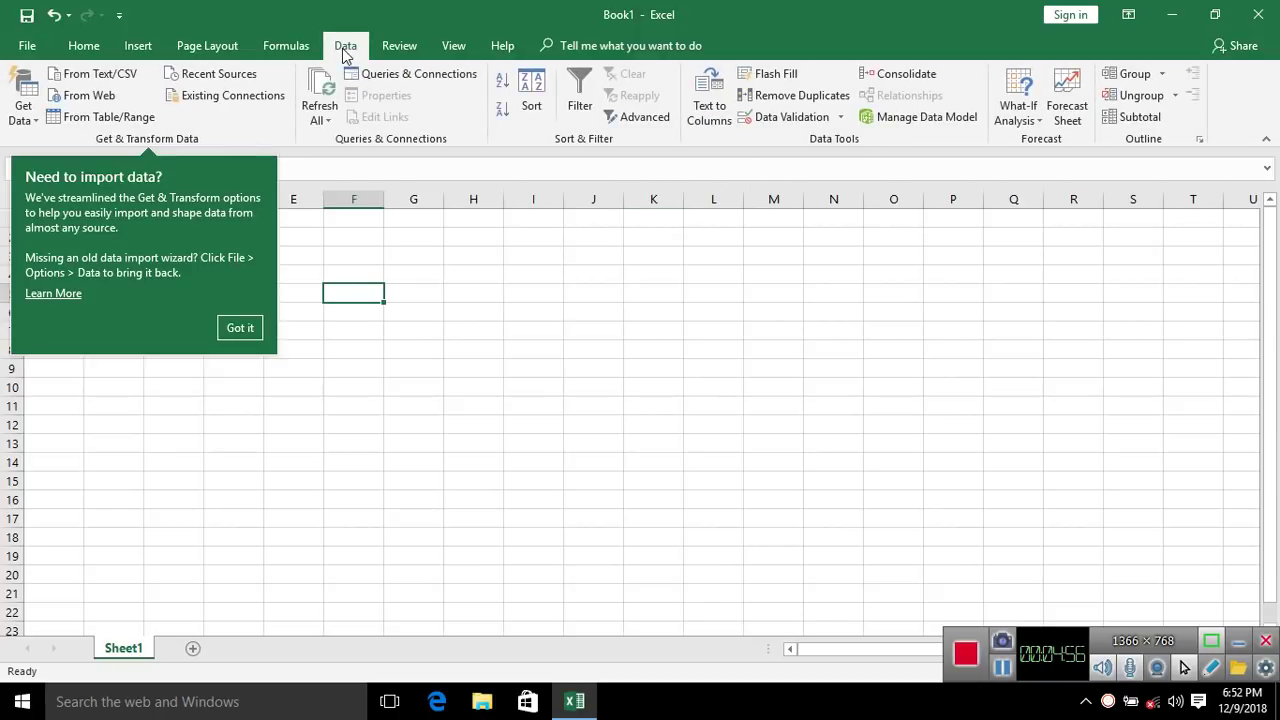
click(238, 327)
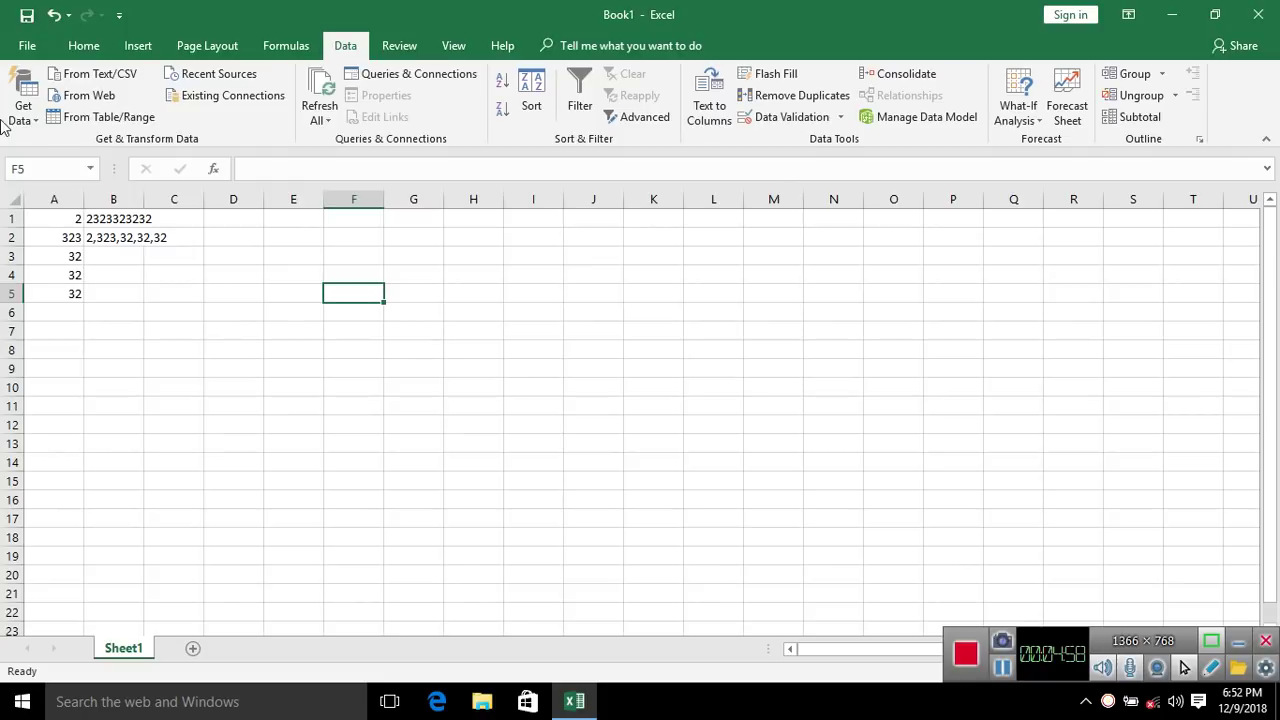
click(33, 121)
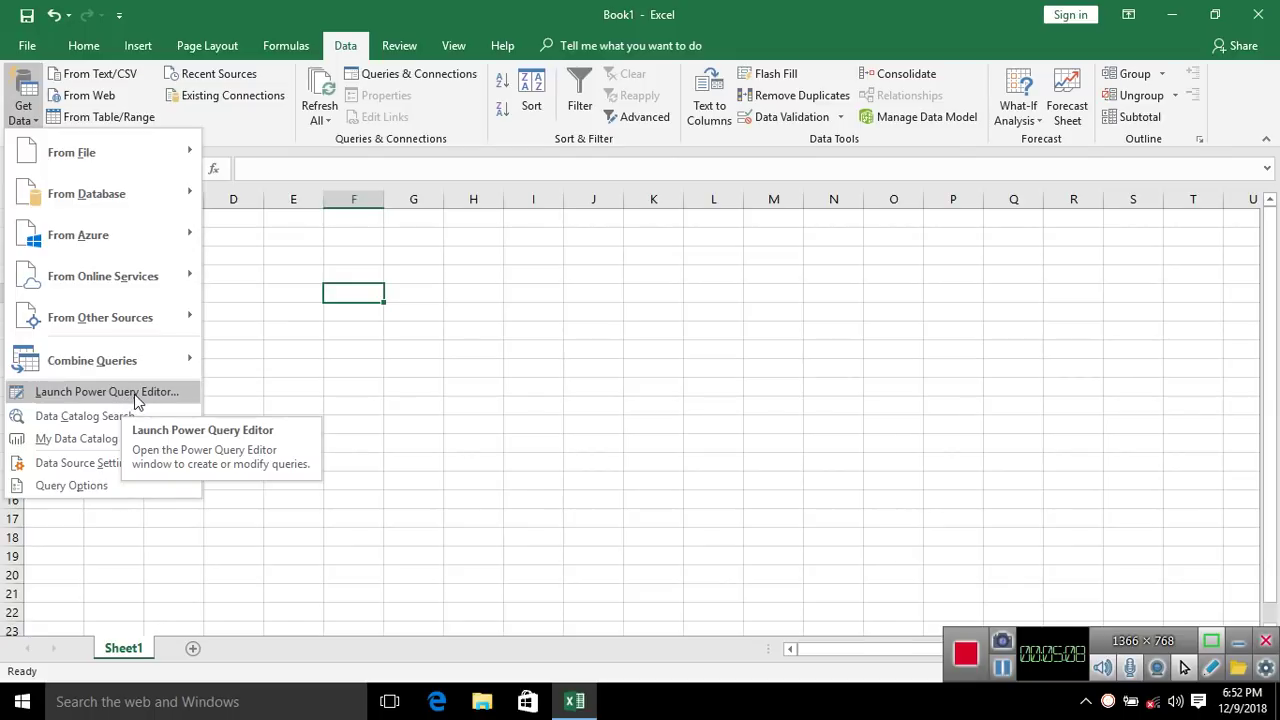
click(1040, 122)
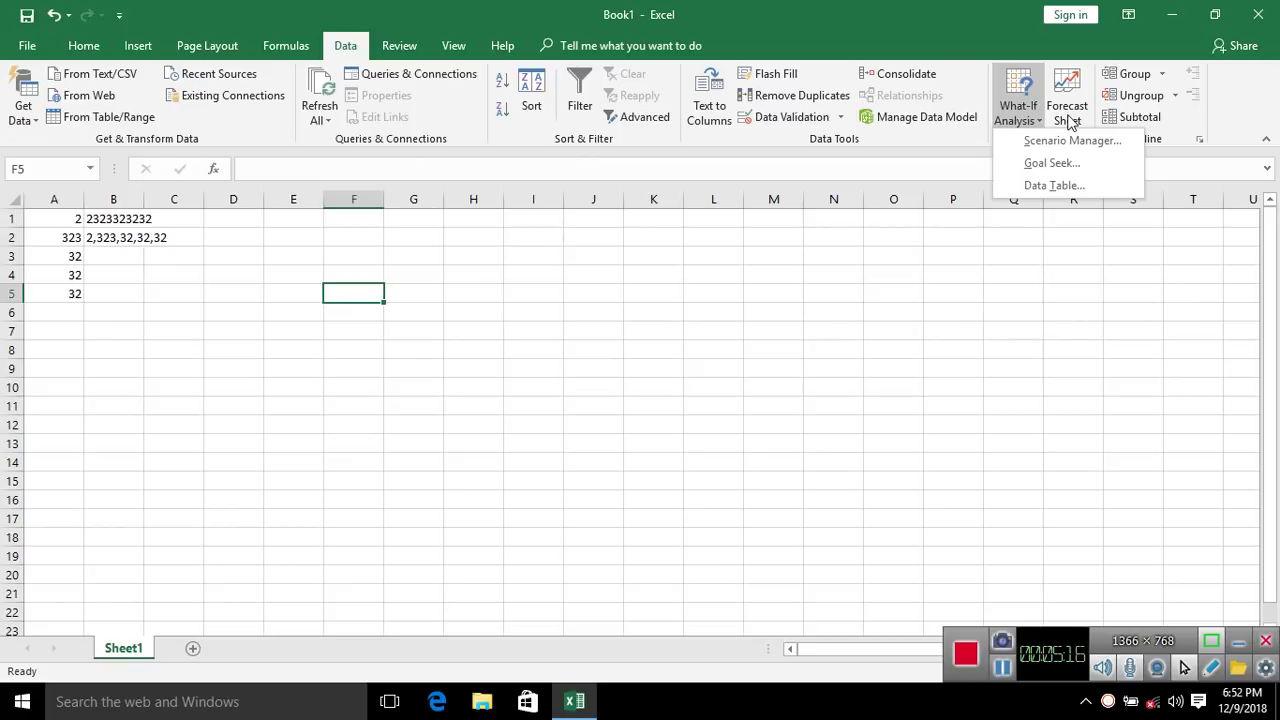
click(785, 215)
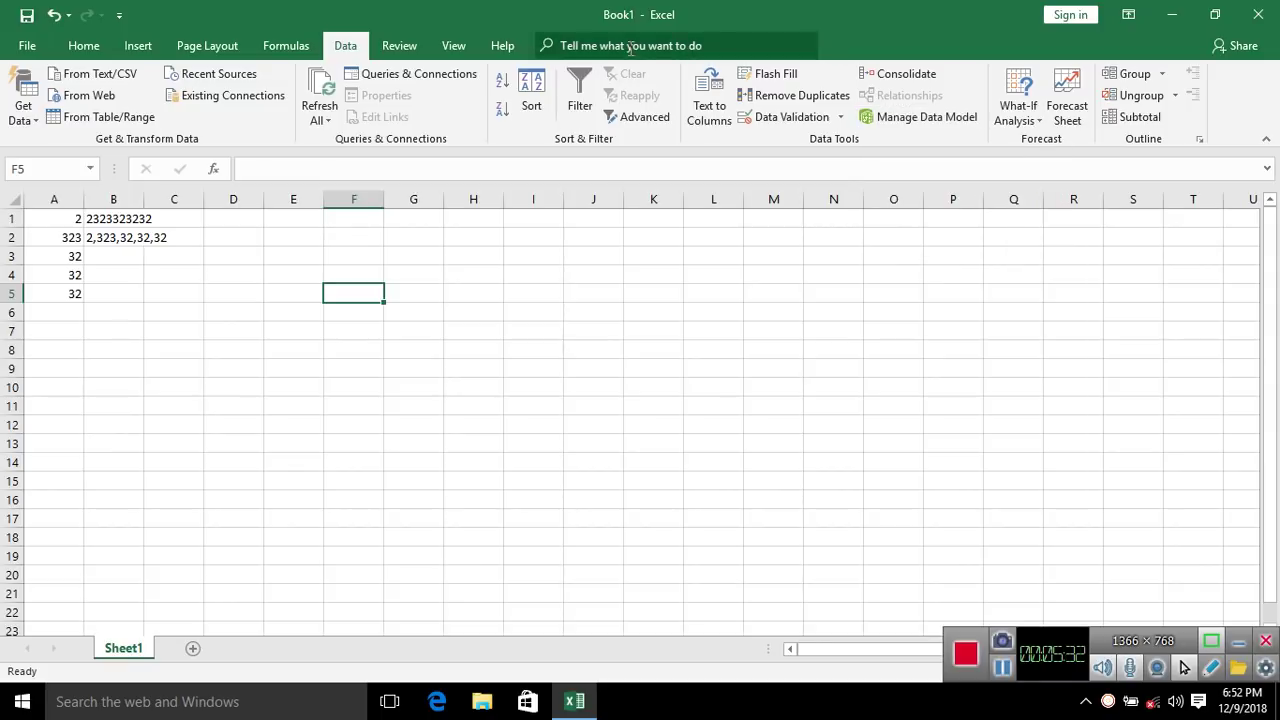
Browse the Review, View, Formulas and Page Layout tabs, ending back on Home.
click(399, 46)
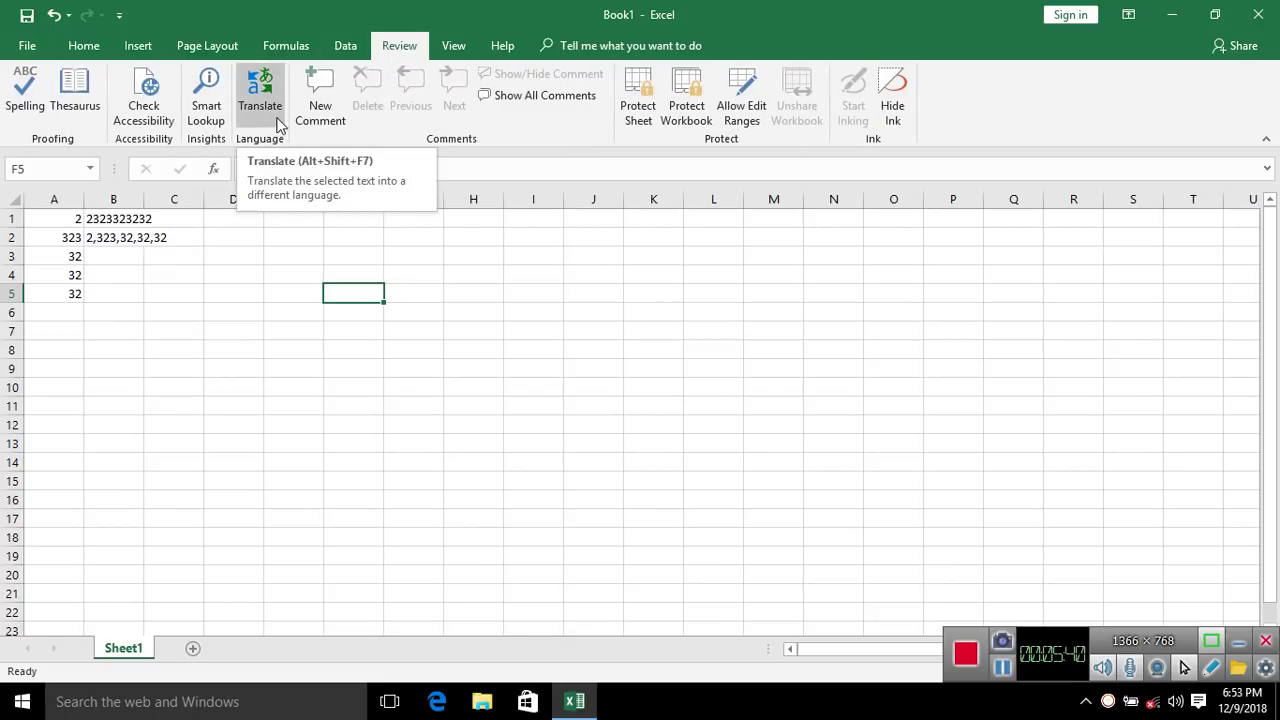
click(444, 37)
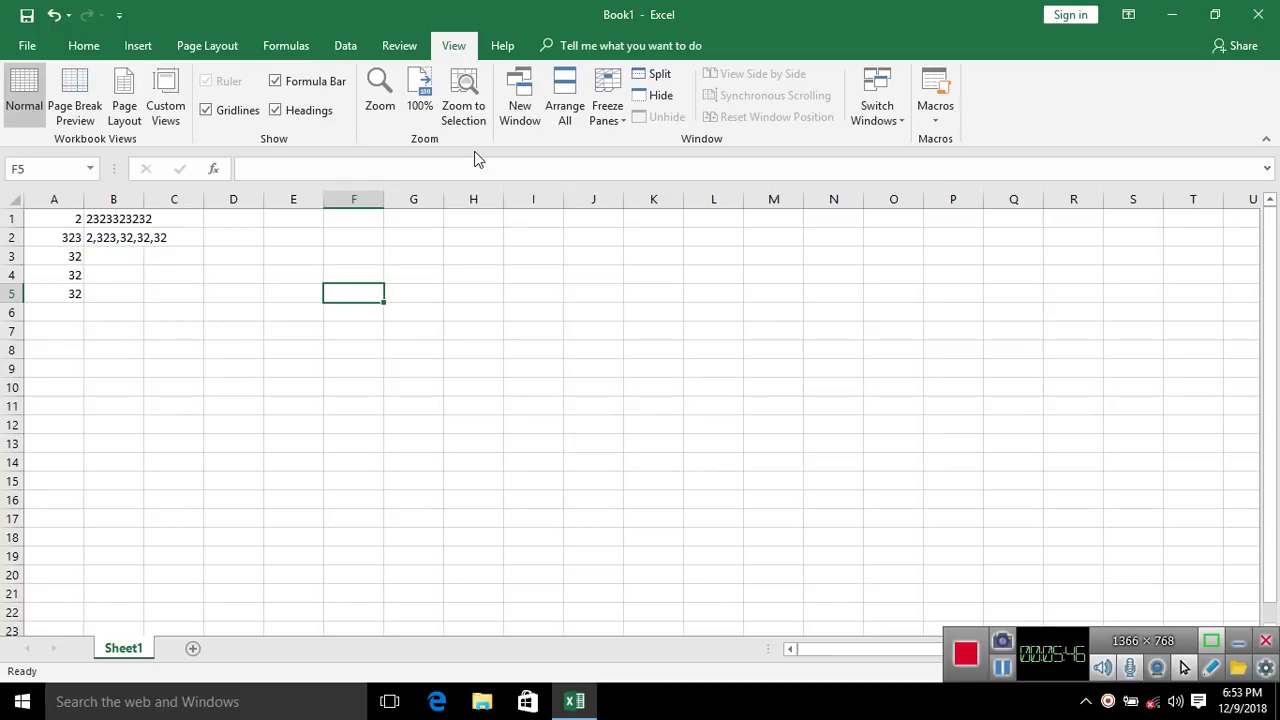
click(297, 45)
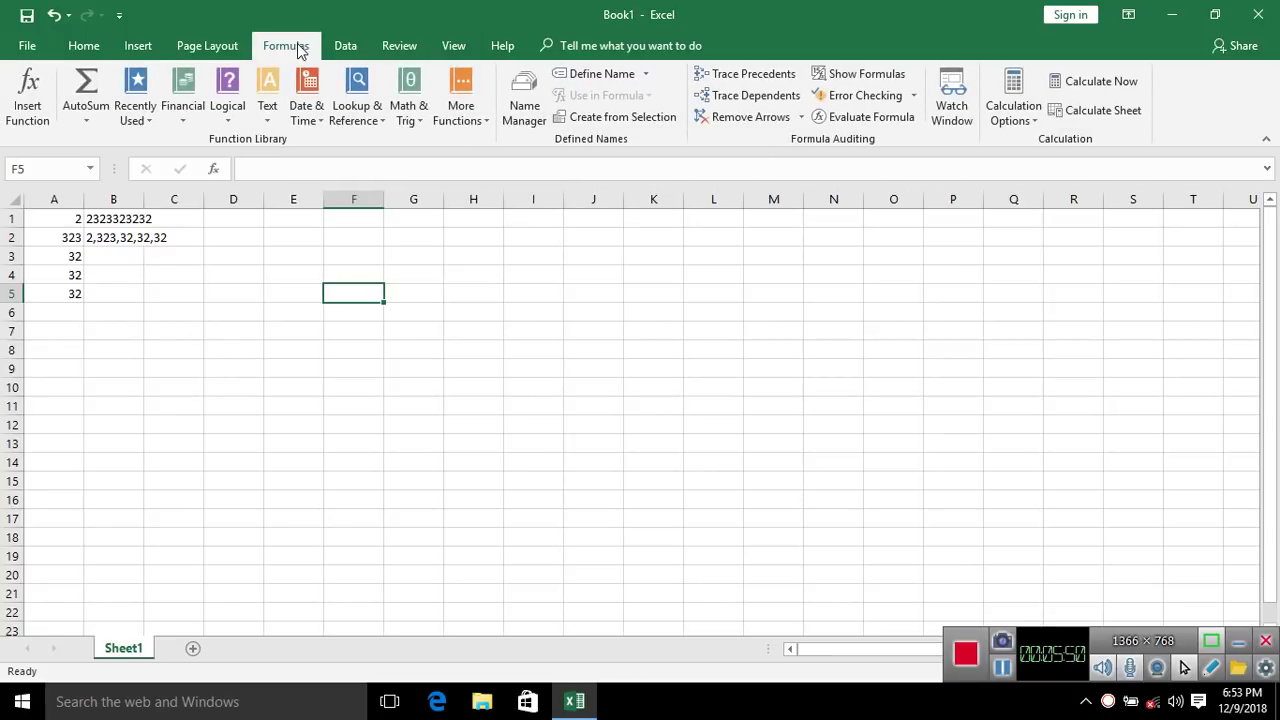
click(224, 52)
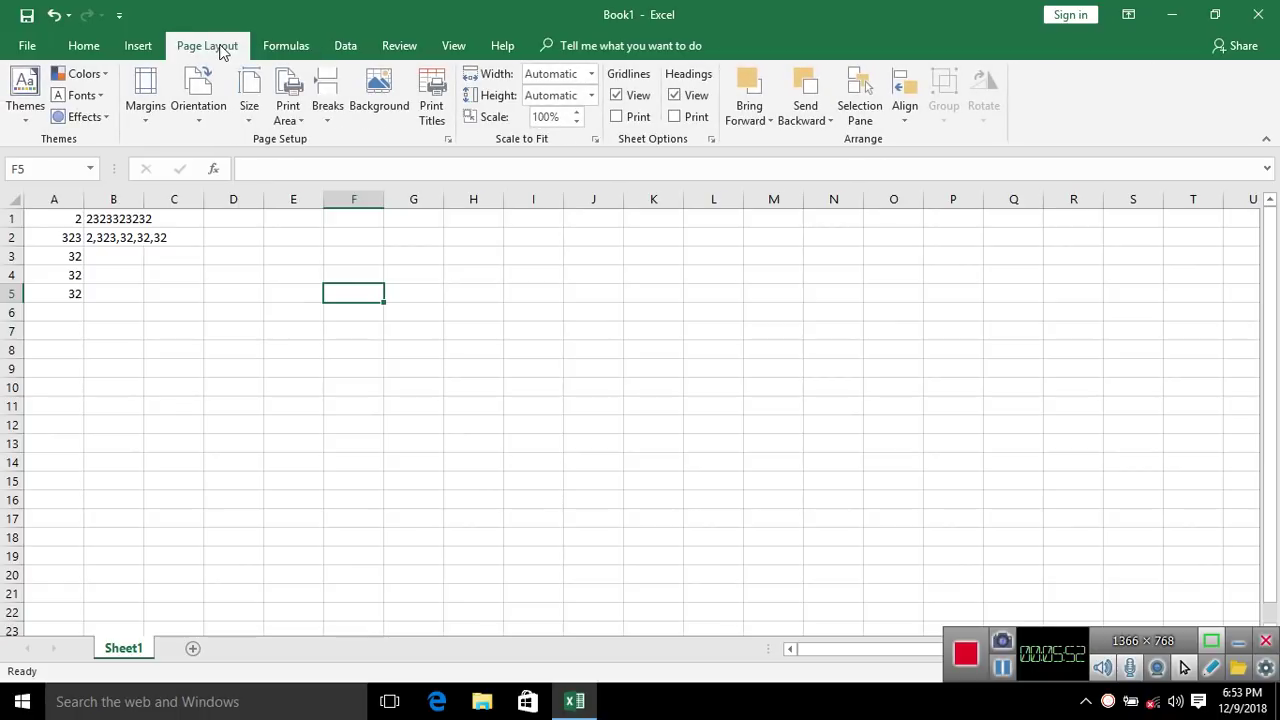
click(99, 53)
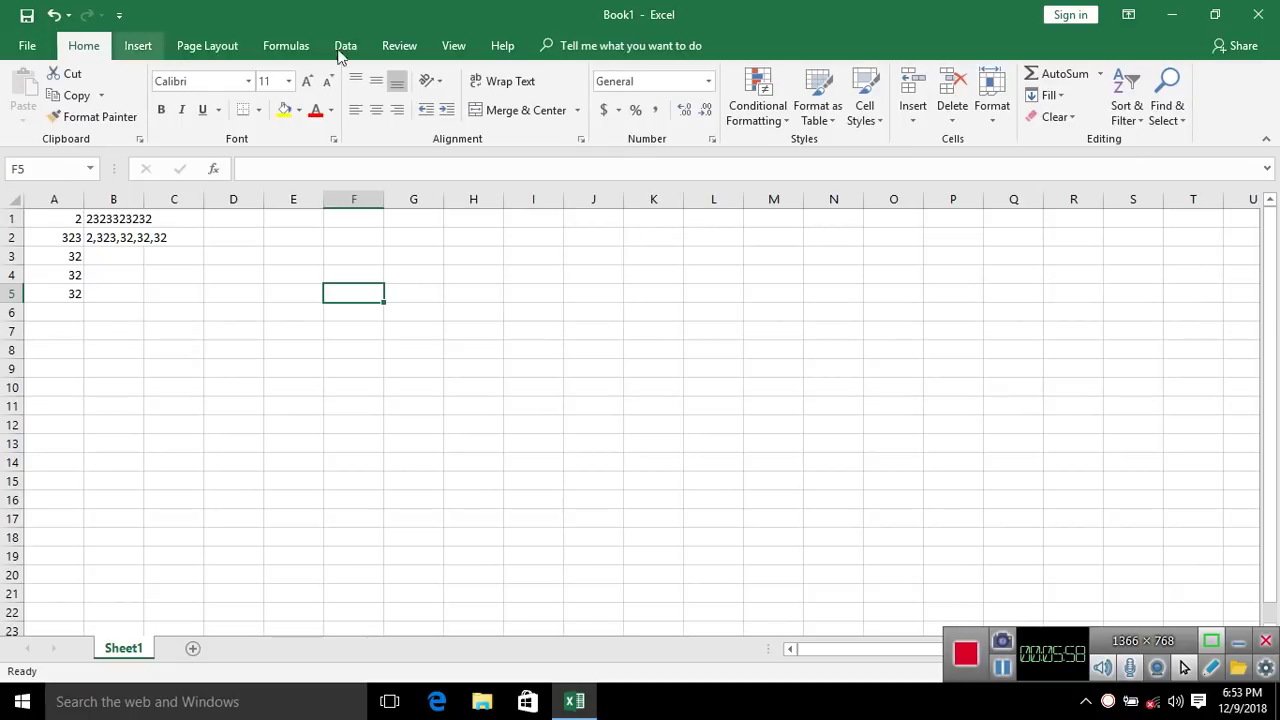
Preview the Format as Table and Cell Styles galleries, then close them.
click(831, 120)
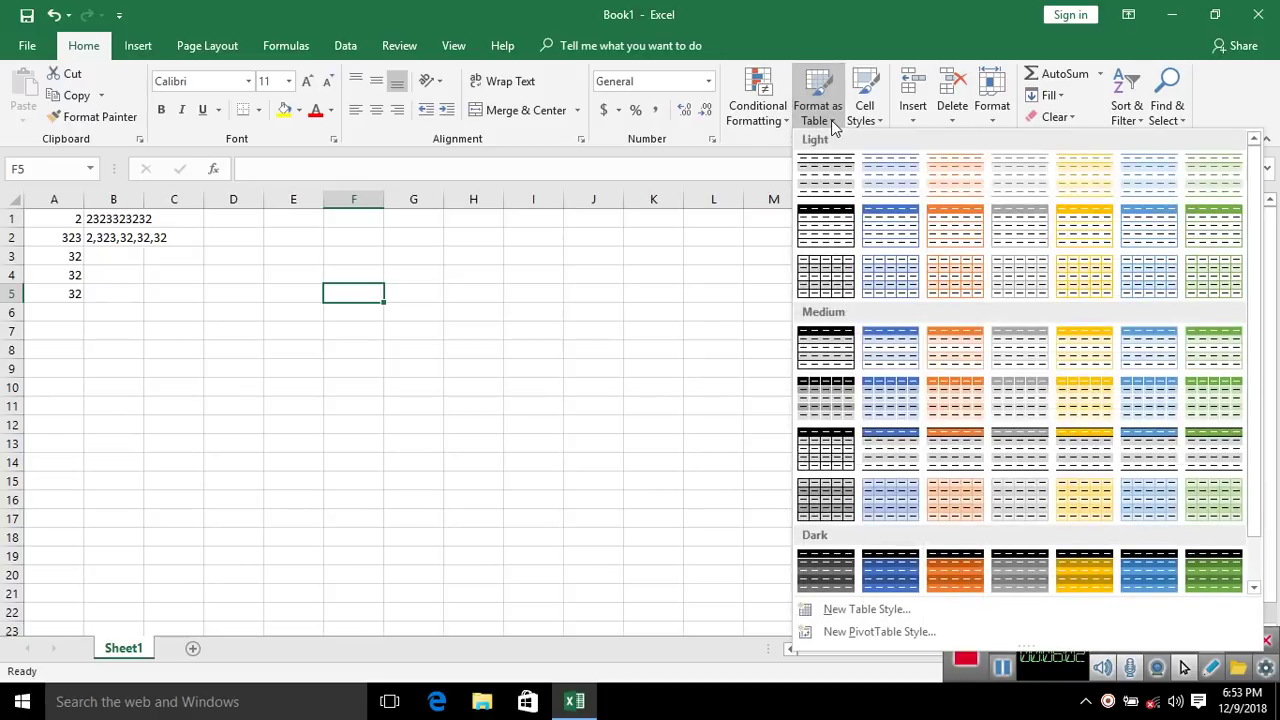
click(884, 118)
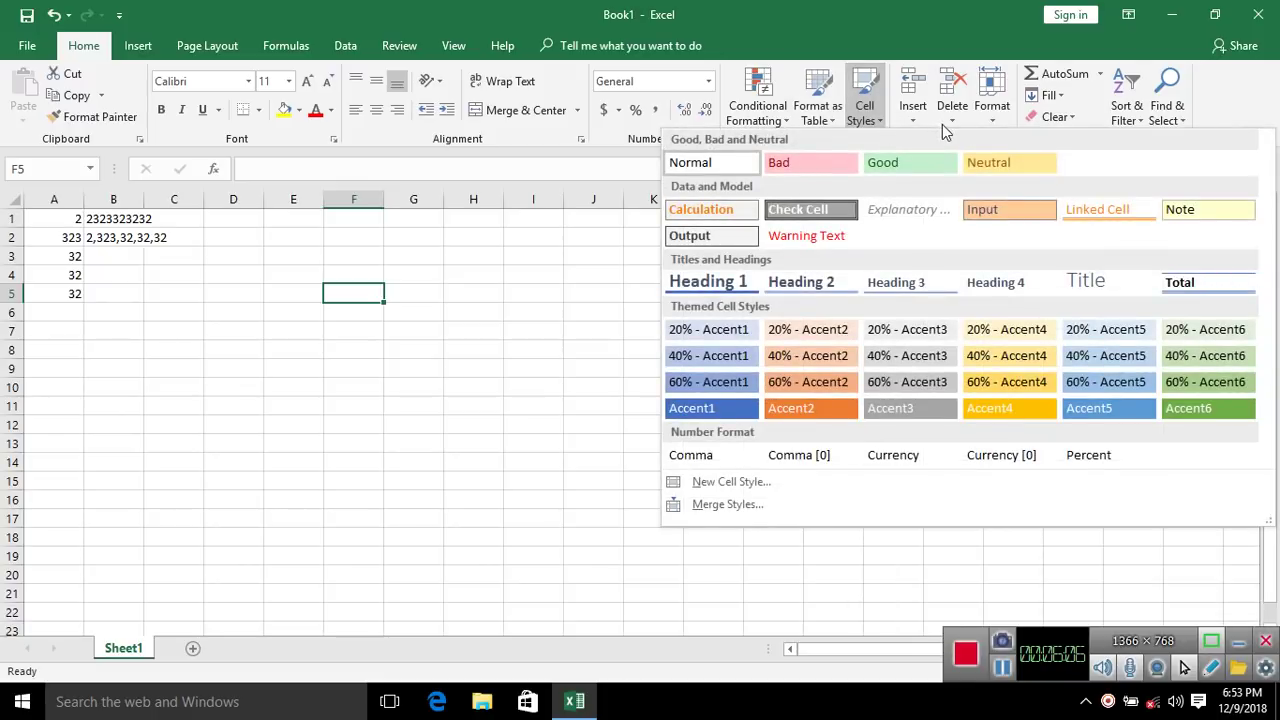
click(605, 203)
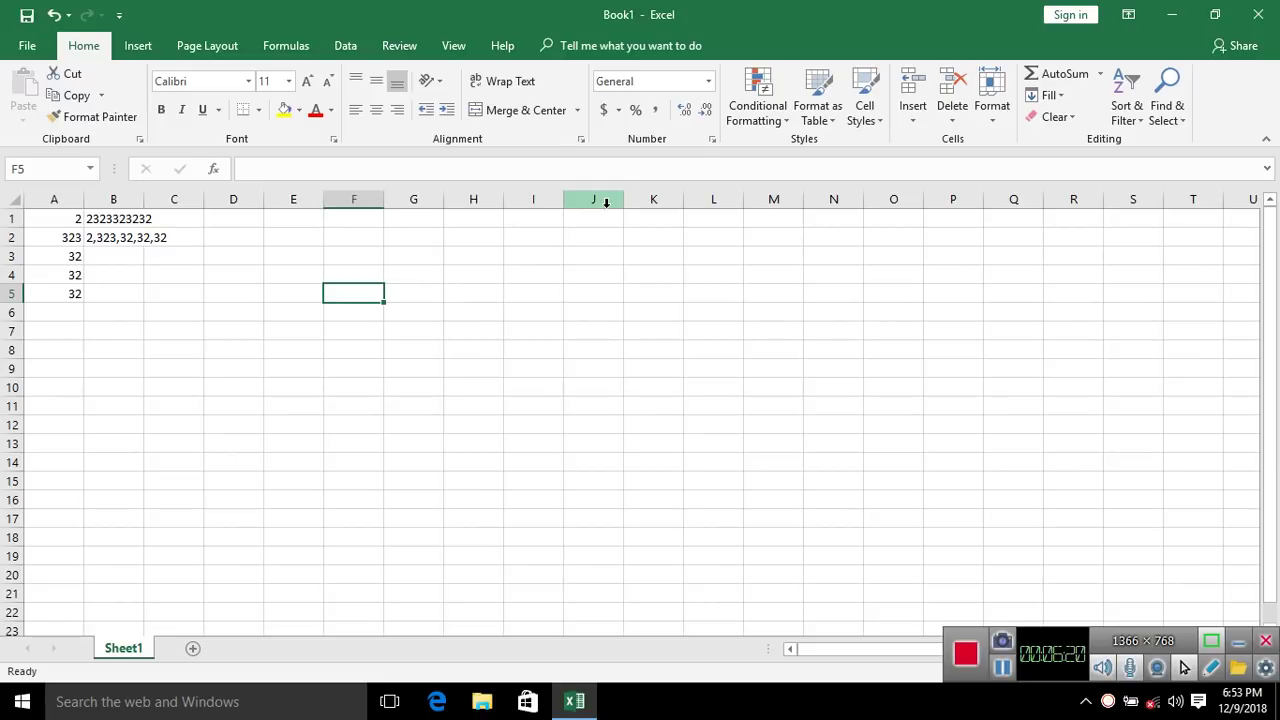
Minimise Excel with Windows+D to reveal the desktop.
key(super+d)
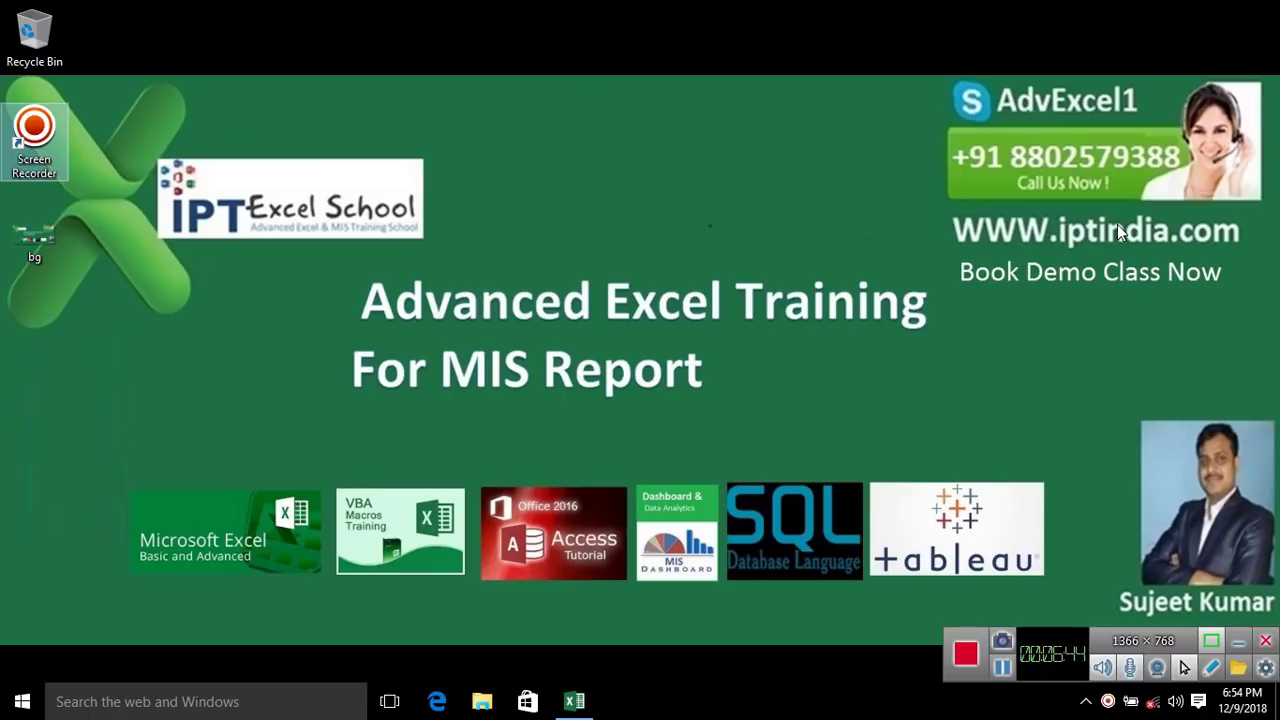
click(1266, 641)
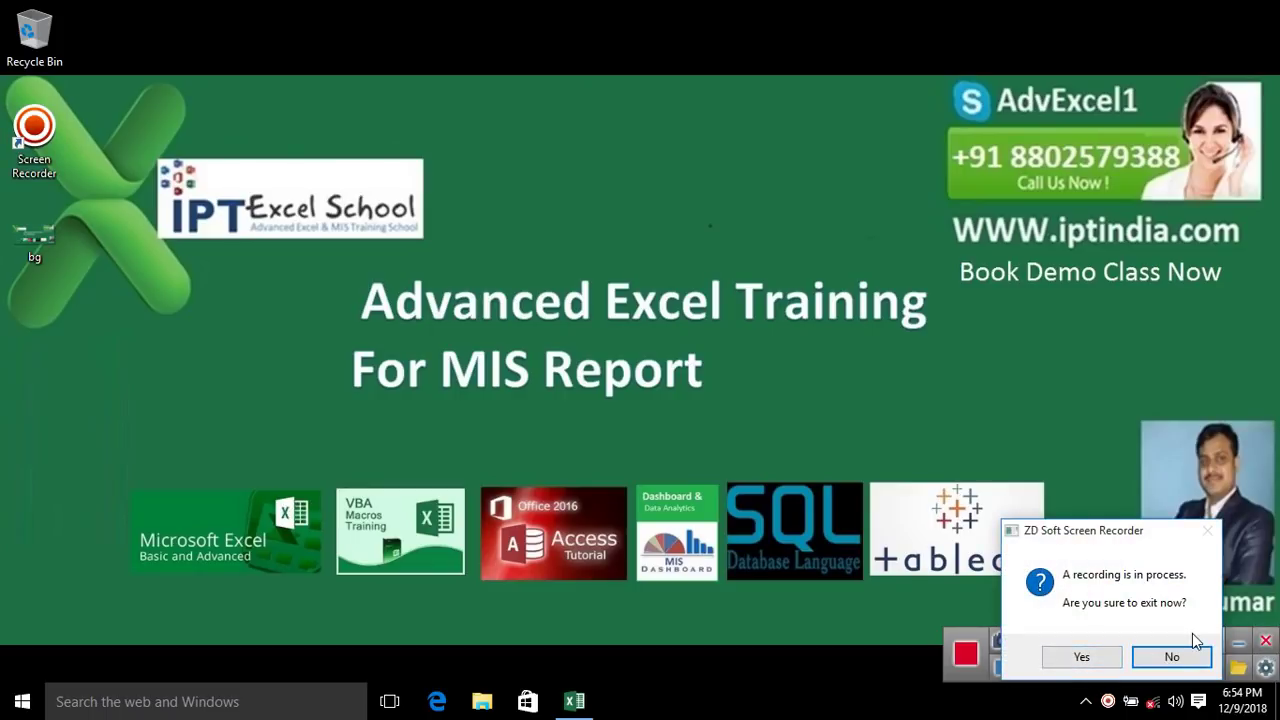